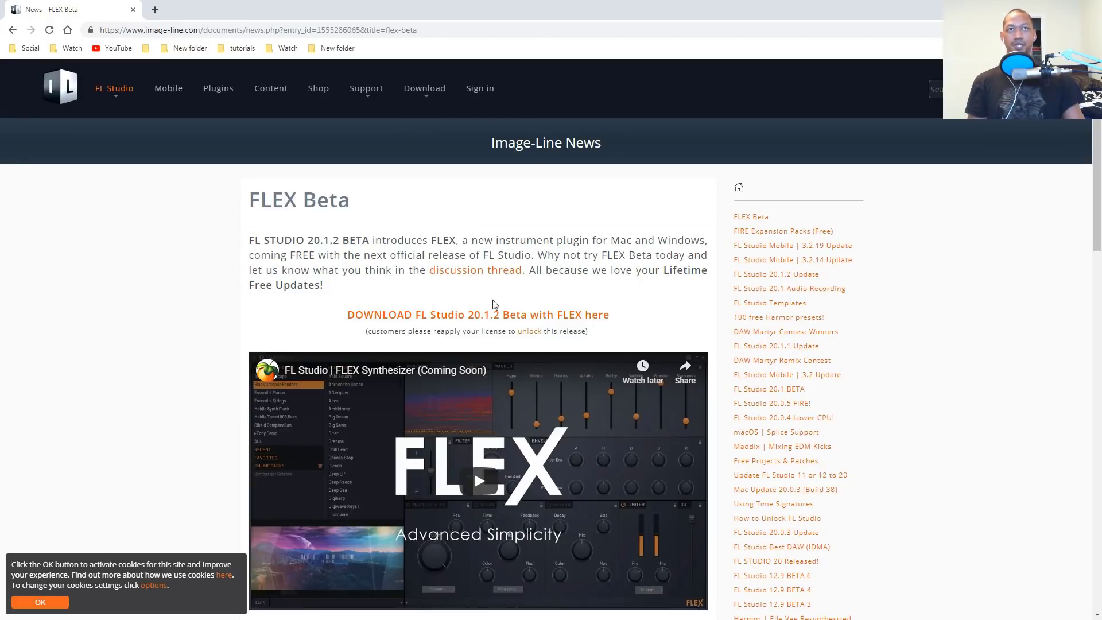
Open the FLEX discussion thread, scroll to its free content list, and switch to FL Studio
click(468, 271)
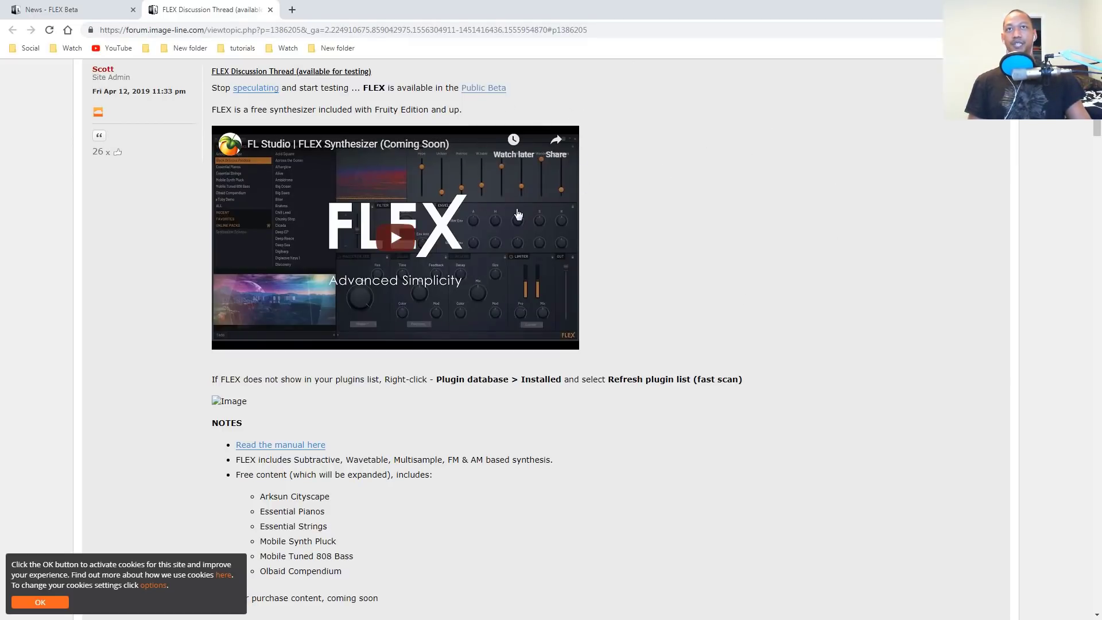
scroll(770, 272, down, 3)
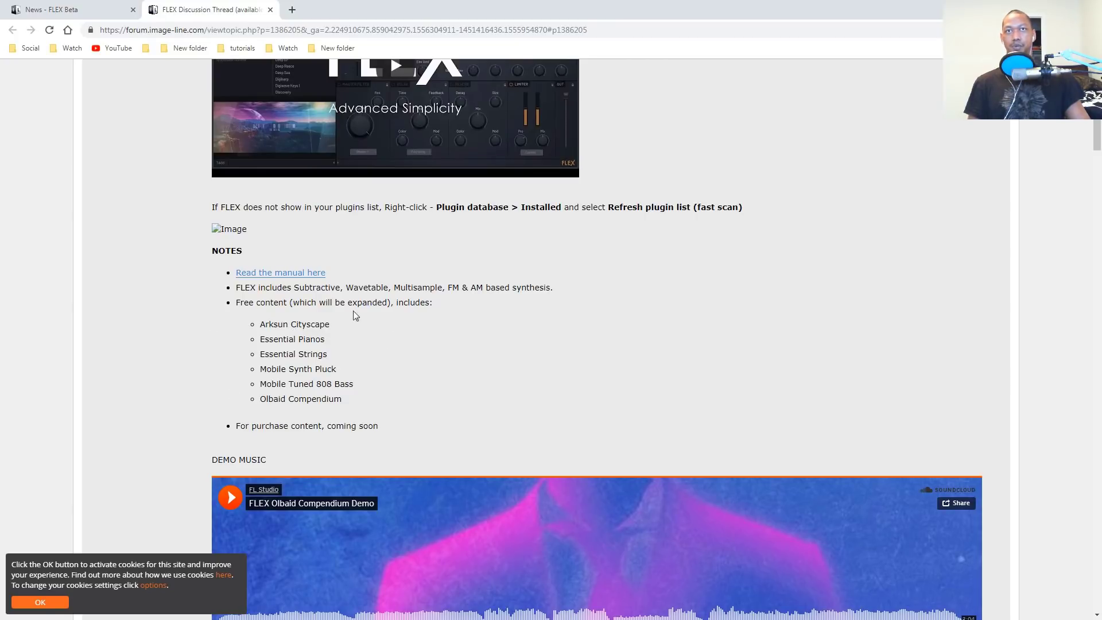
key(alt+Tab)
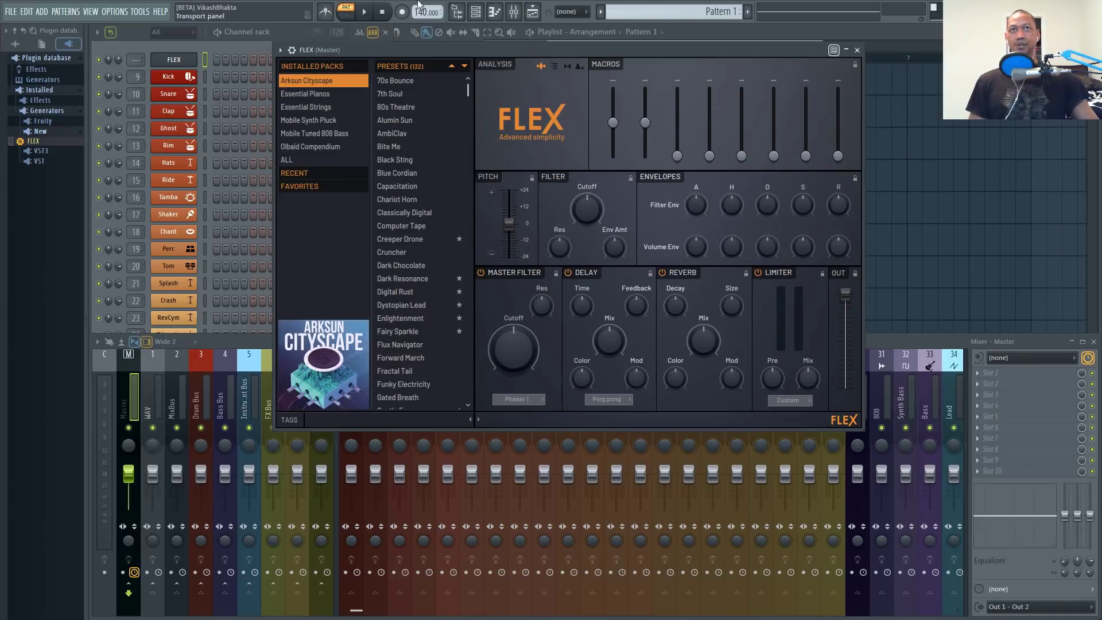
Show all installed packs and try the Arpeggio, Drum and Pad type tags, then clear them
click(293, 161)
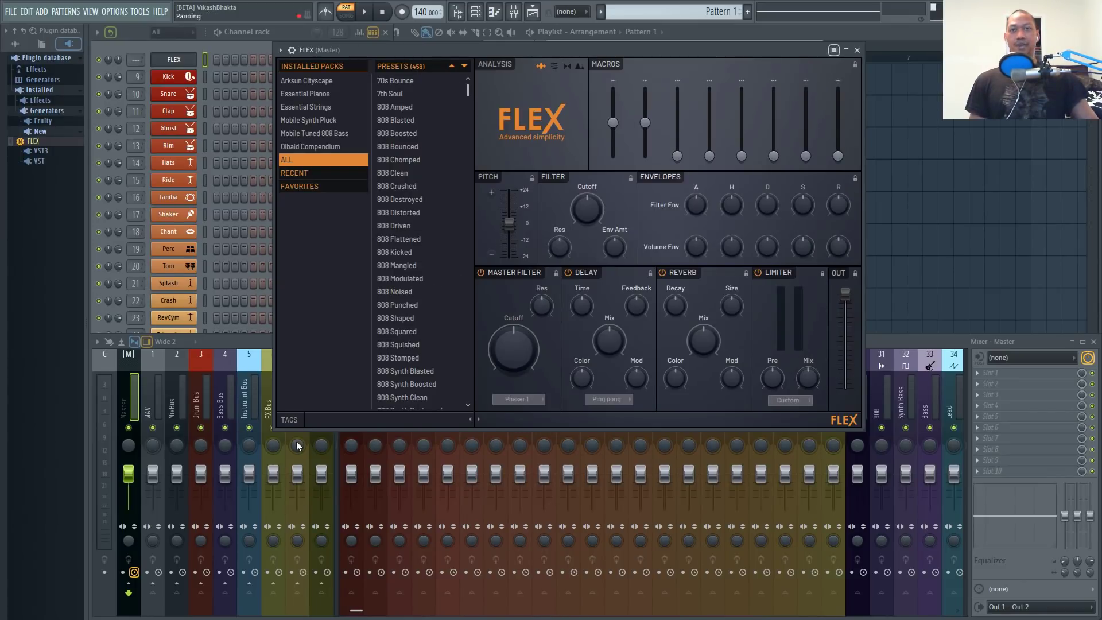
click(303, 420)
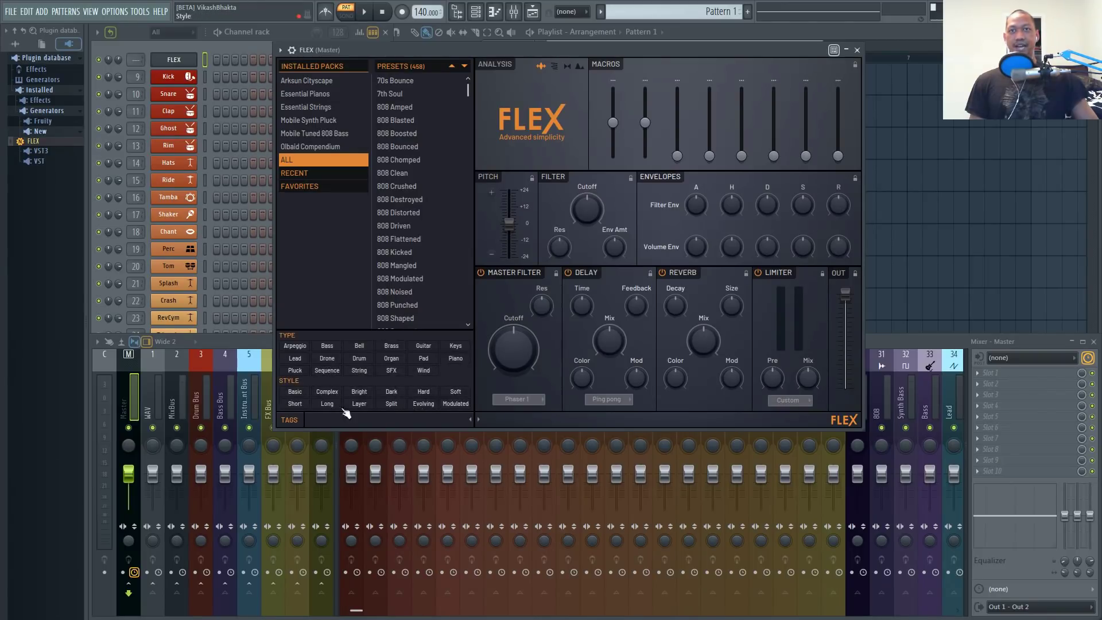
click(295, 346)
click(360, 359)
click(423, 359)
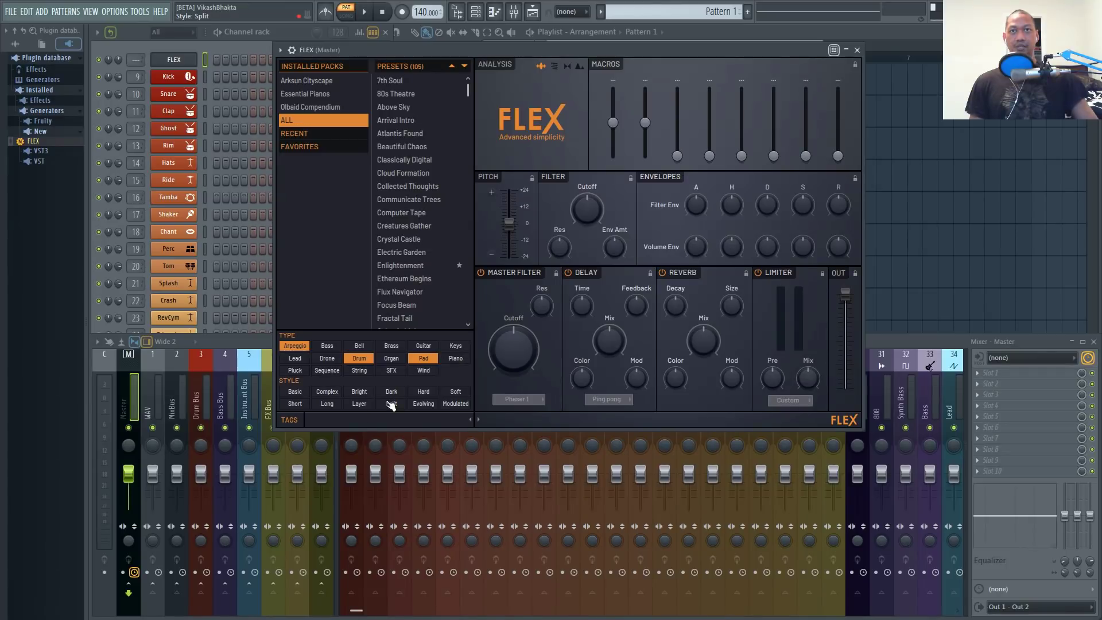
click(295, 346)
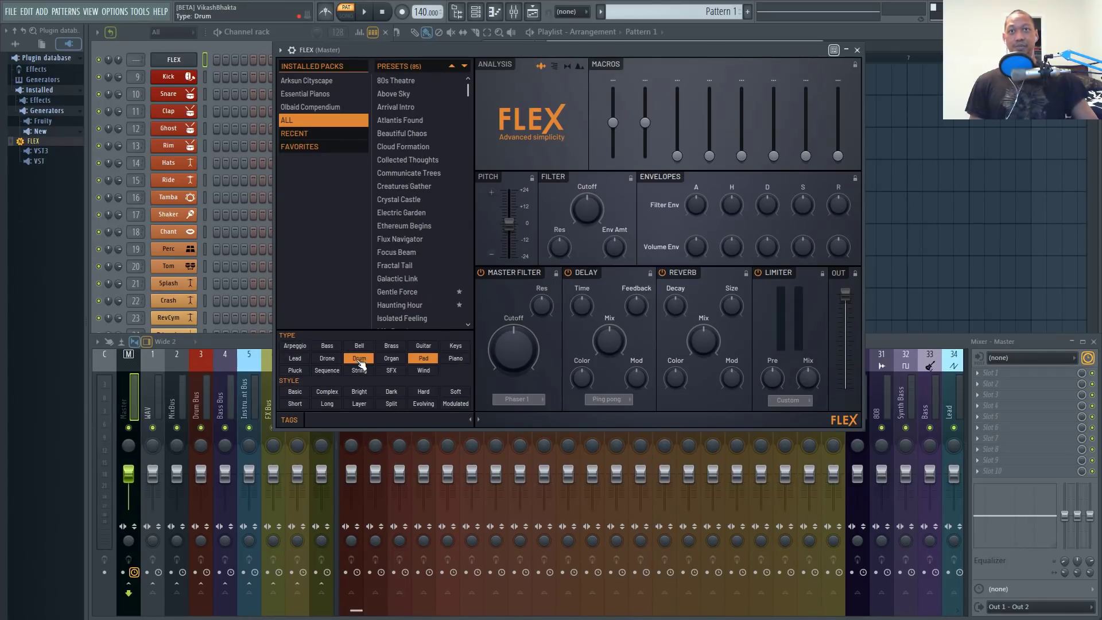
click(359, 358)
click(424, 358)
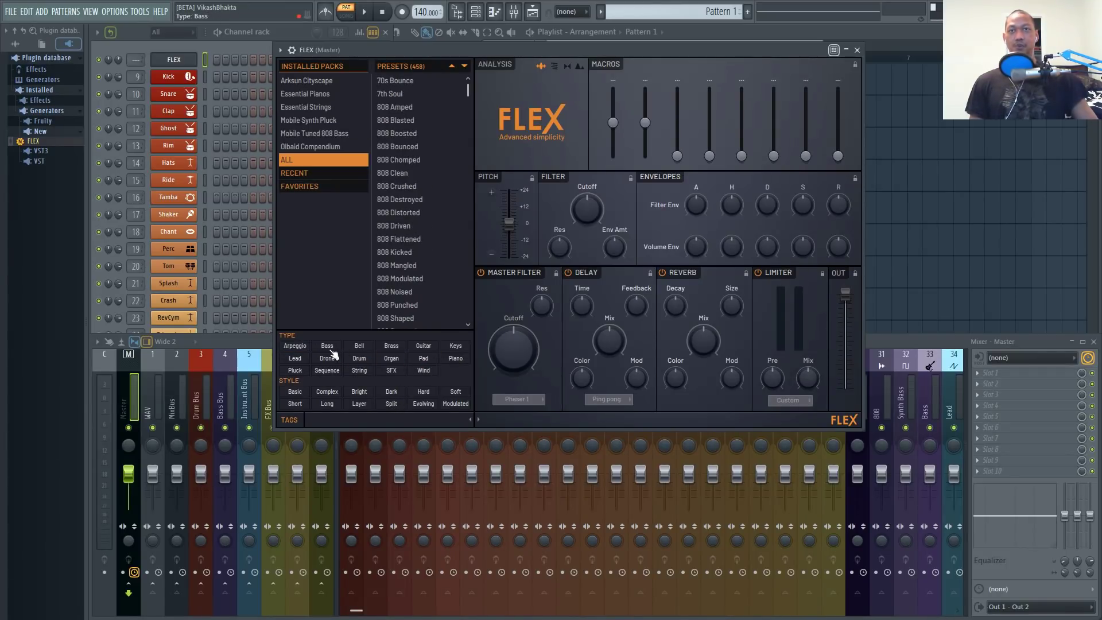
Filter to Lead and Dark presets, favorite Haunting Hour, and check the favorites list
click(295, 359)
click(393, 393)
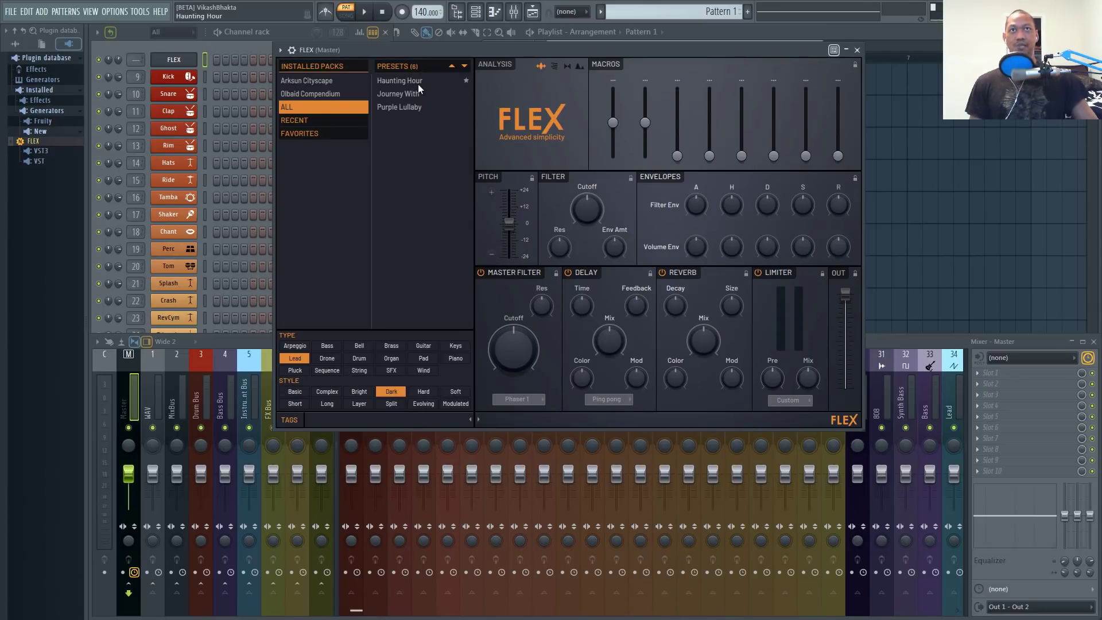
click(468, 81)
click(299, 134)
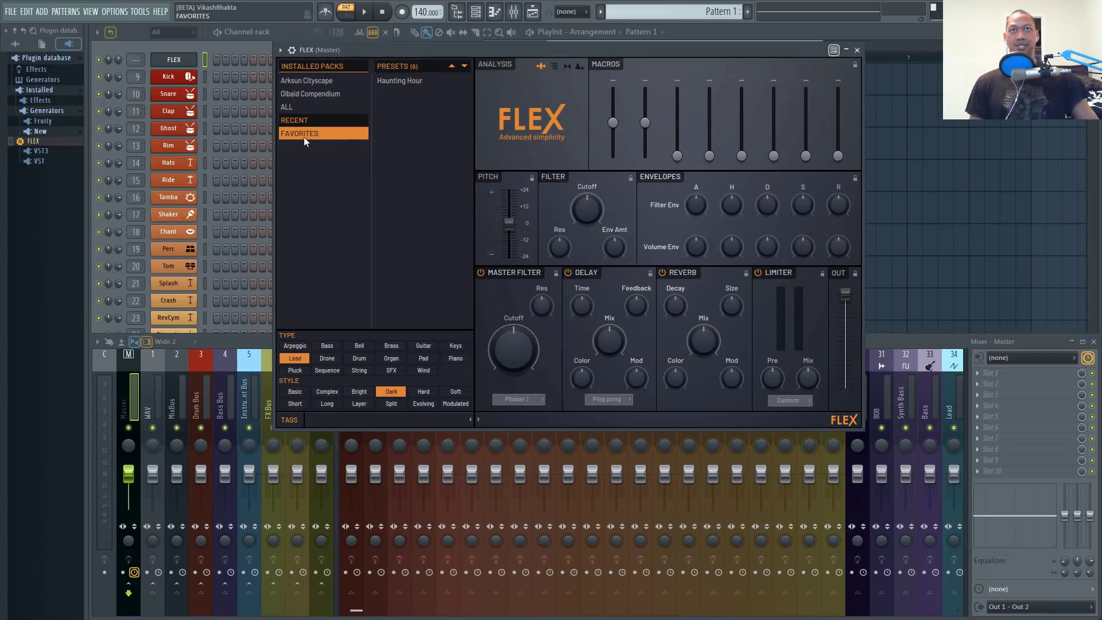
click(300, 108)
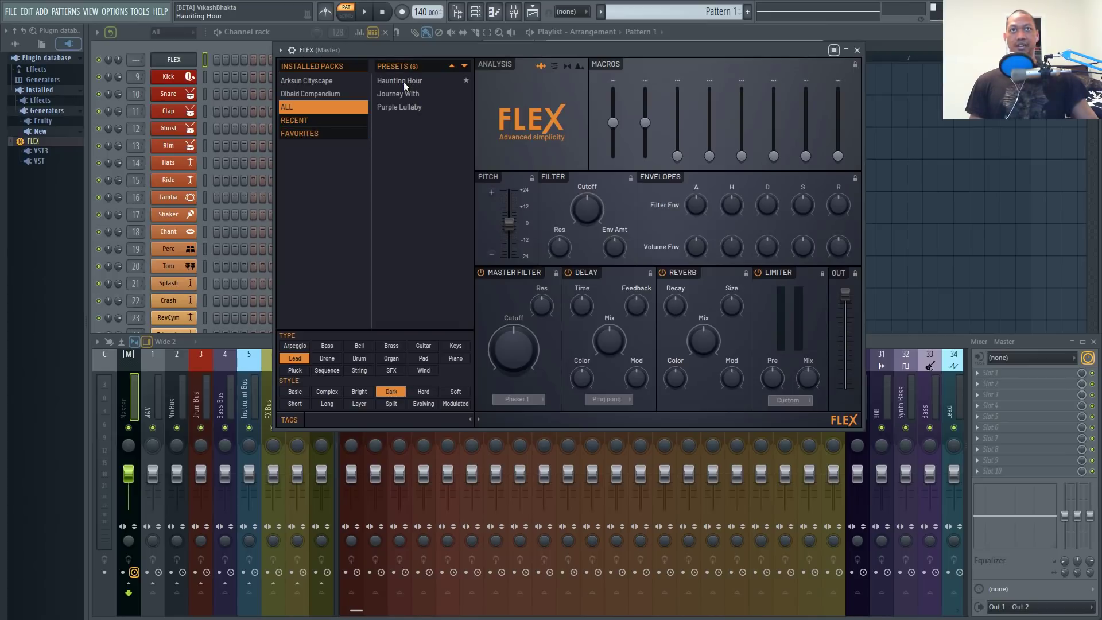
Load Haunting Hour from the preset list and shift the FLEX window slightly left
click(404, 82)
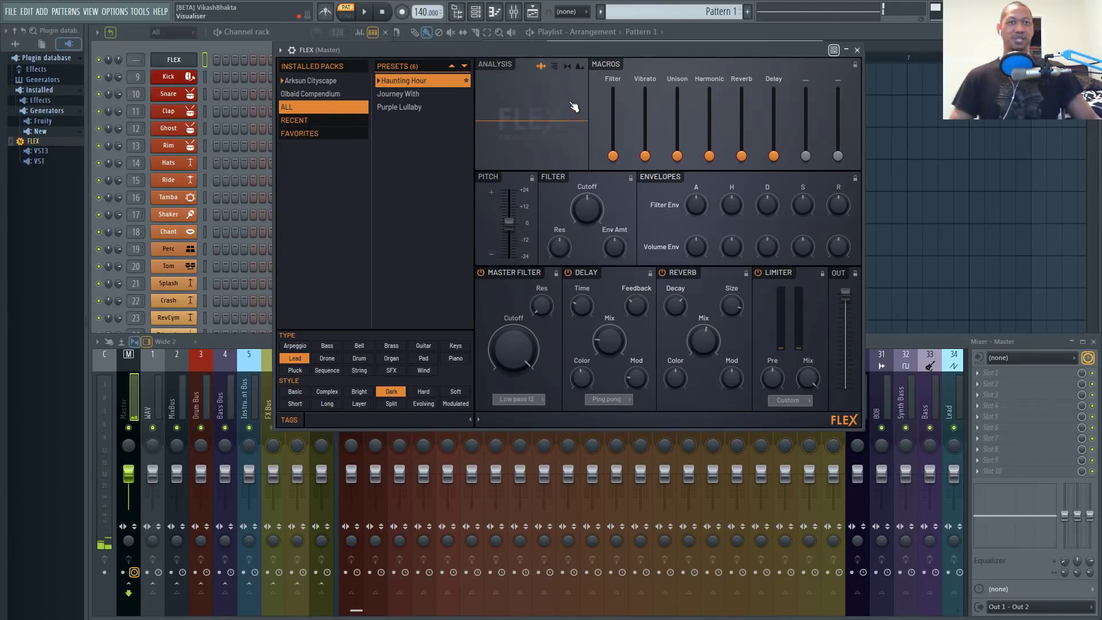
drag(467, 49, 438, 54)
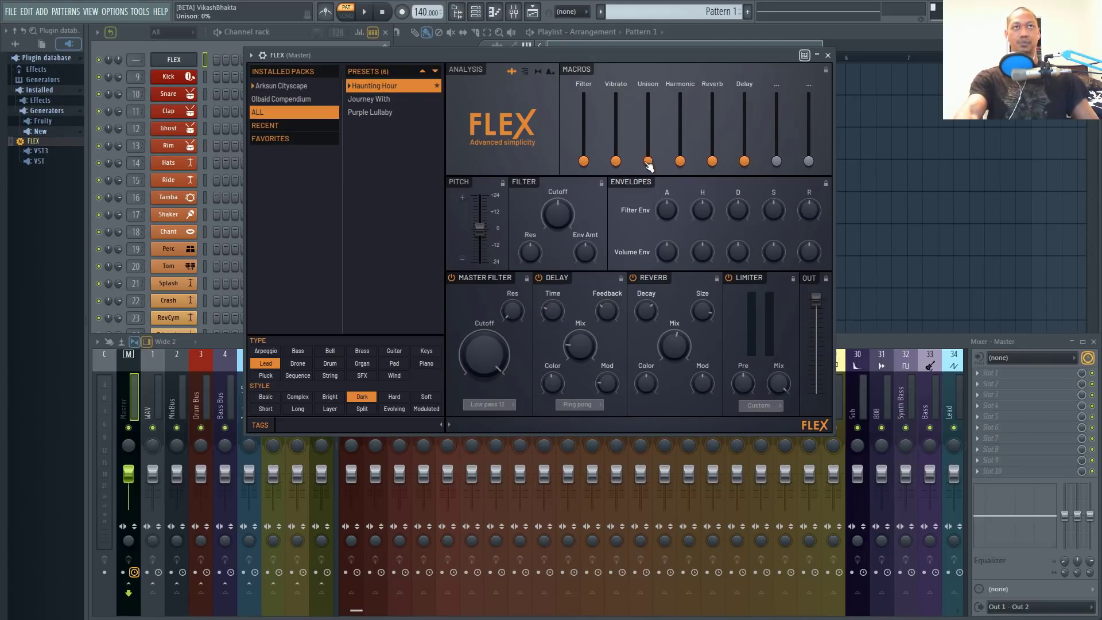
Raise the Unison macro to about 92%, Filter to about 41% and Vibrato to about 85%
drag(648, 162, 649, 95)
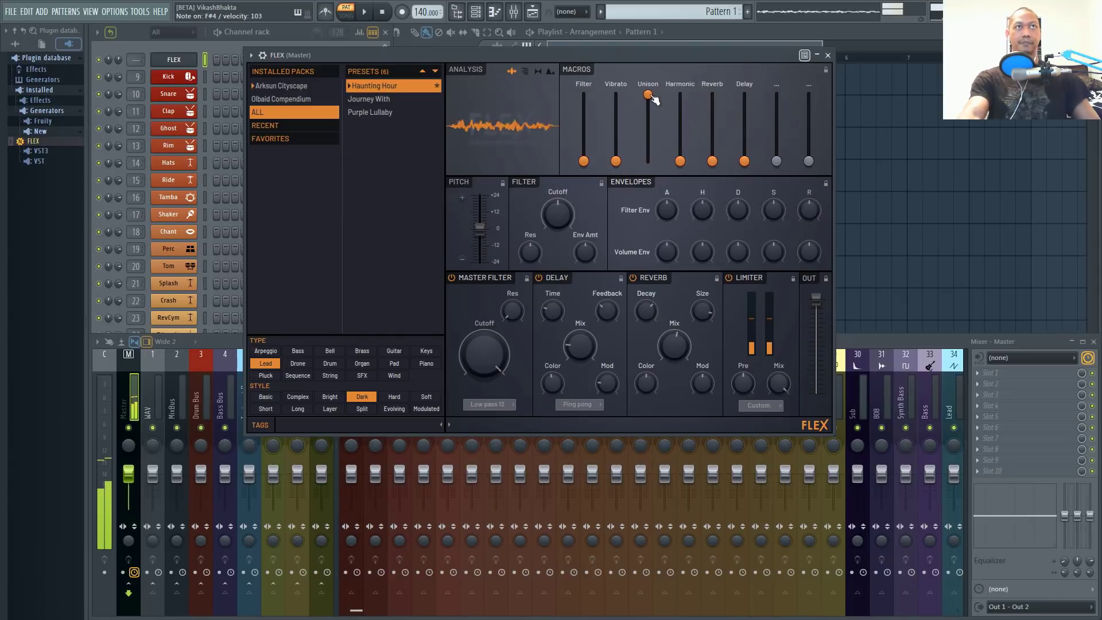
drag(654, 100, 654, 107)
drag(584, 161, 584, 129)
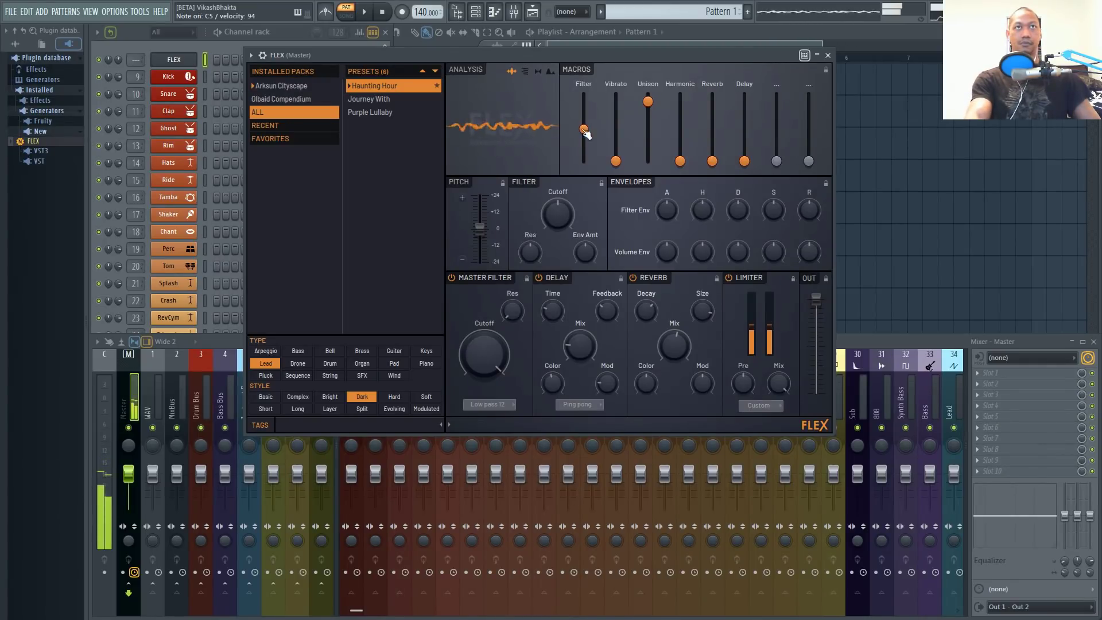
drag(622, 163, 584, 152)
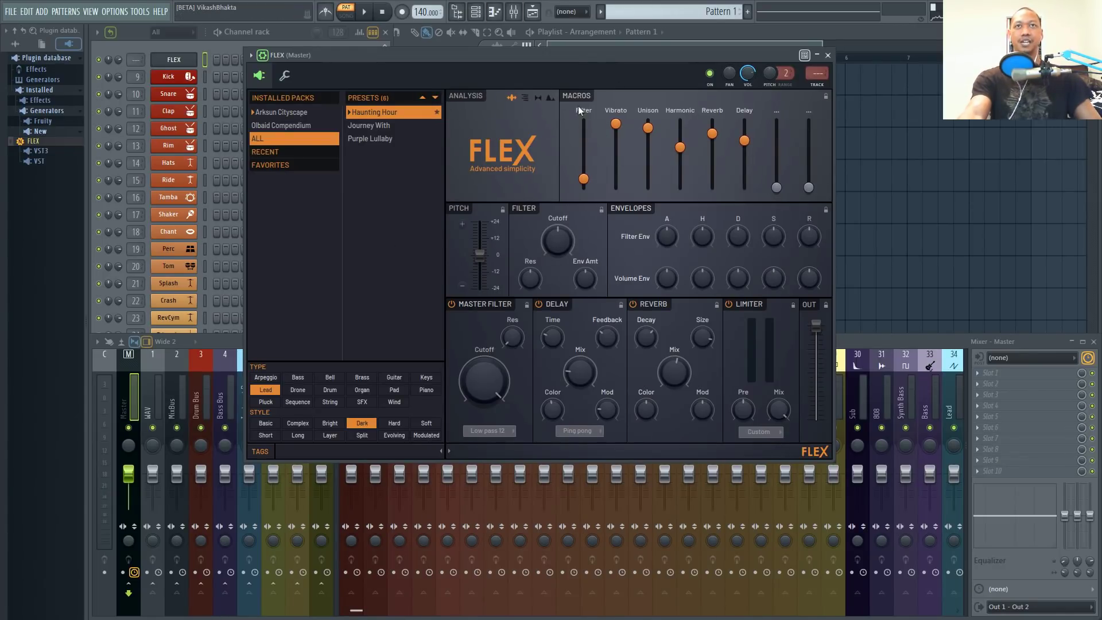
Try Journey With, reload Haunting Hour, and set the volume envelope attack to 5%
click(371, 127)
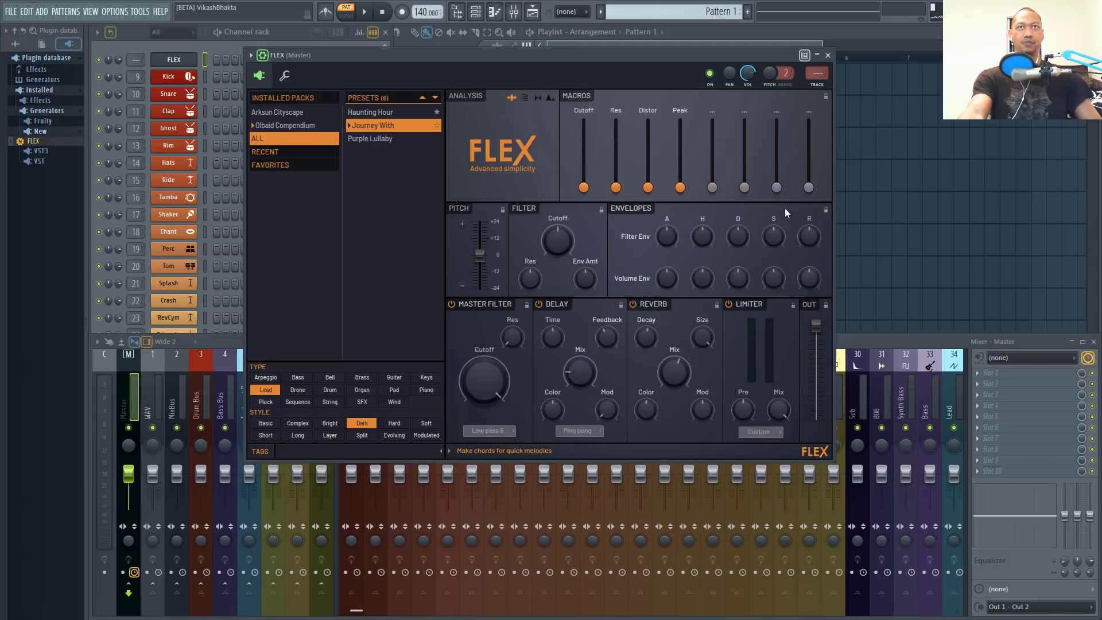
click(381, 111)
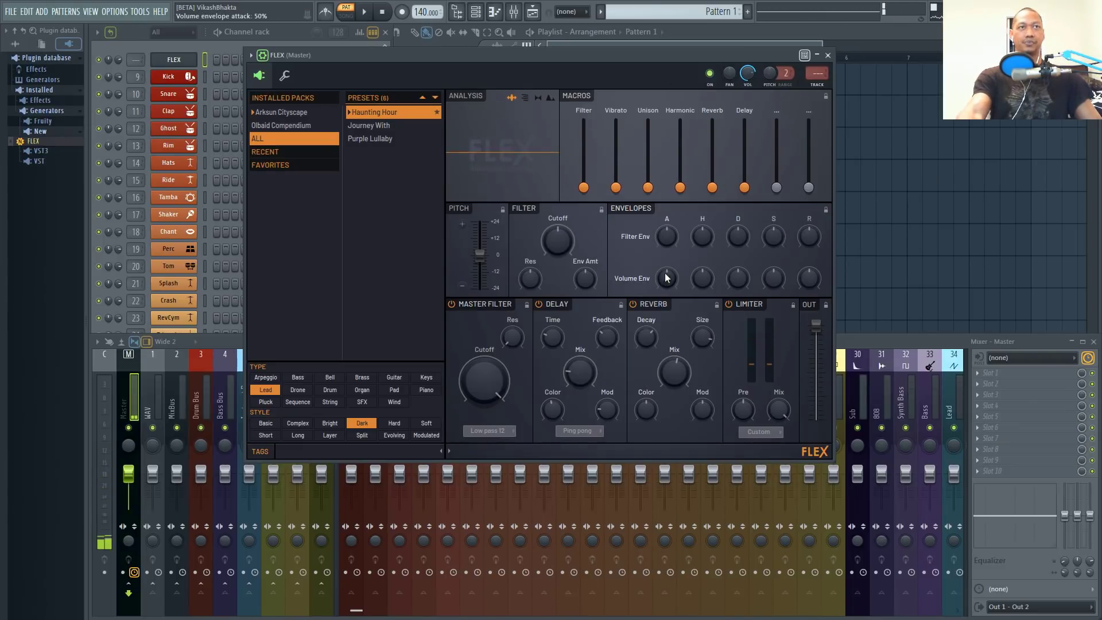
drag(660, 279, 660, 310)
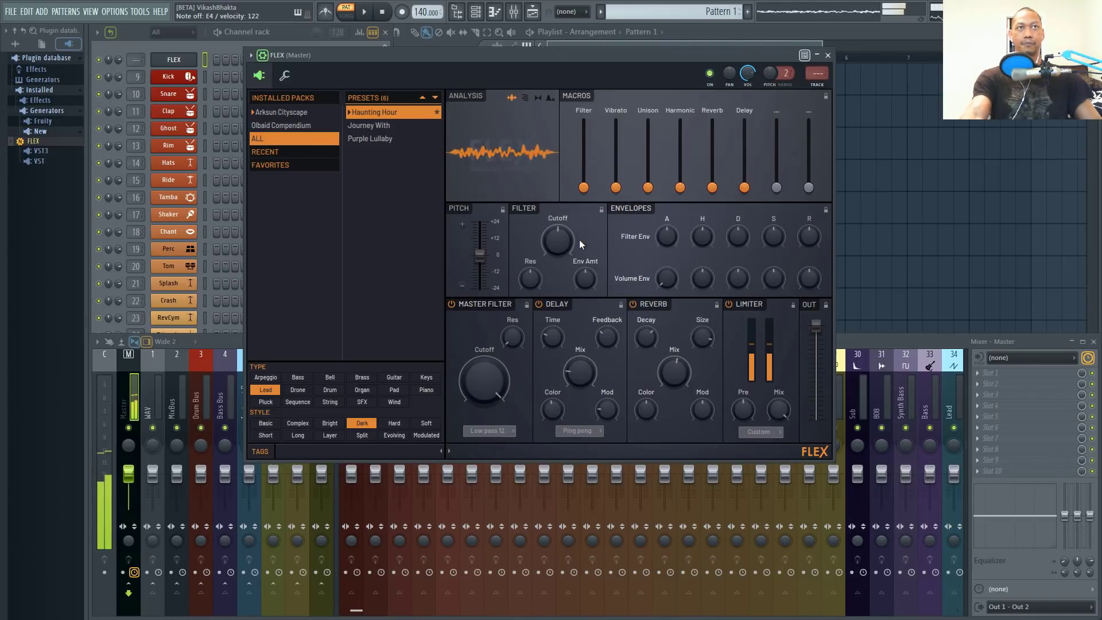
Show only Arksun Cityscape presets with the Lead and Dark filters cleared
click(285, 113)
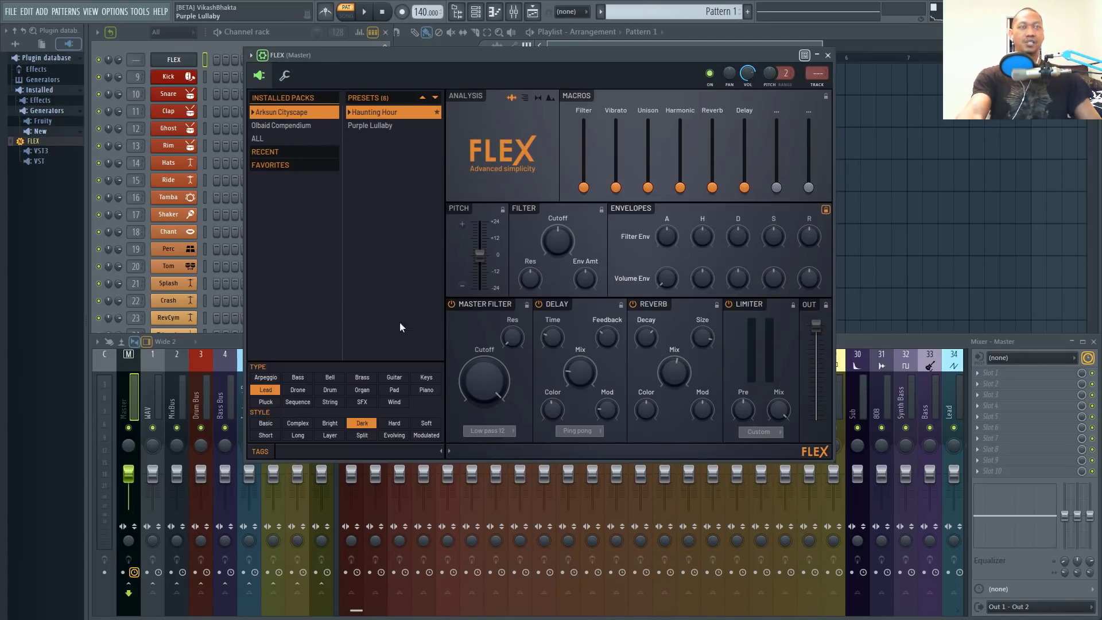
click(273, 390)
click(362, 424)
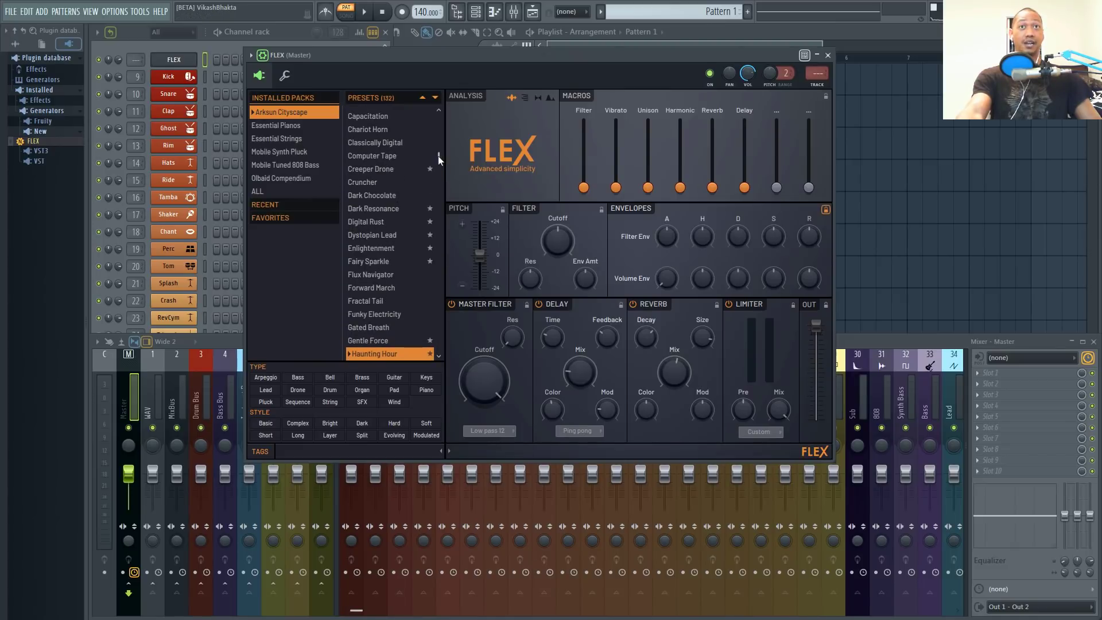
drag(438, 156, 437, 174)
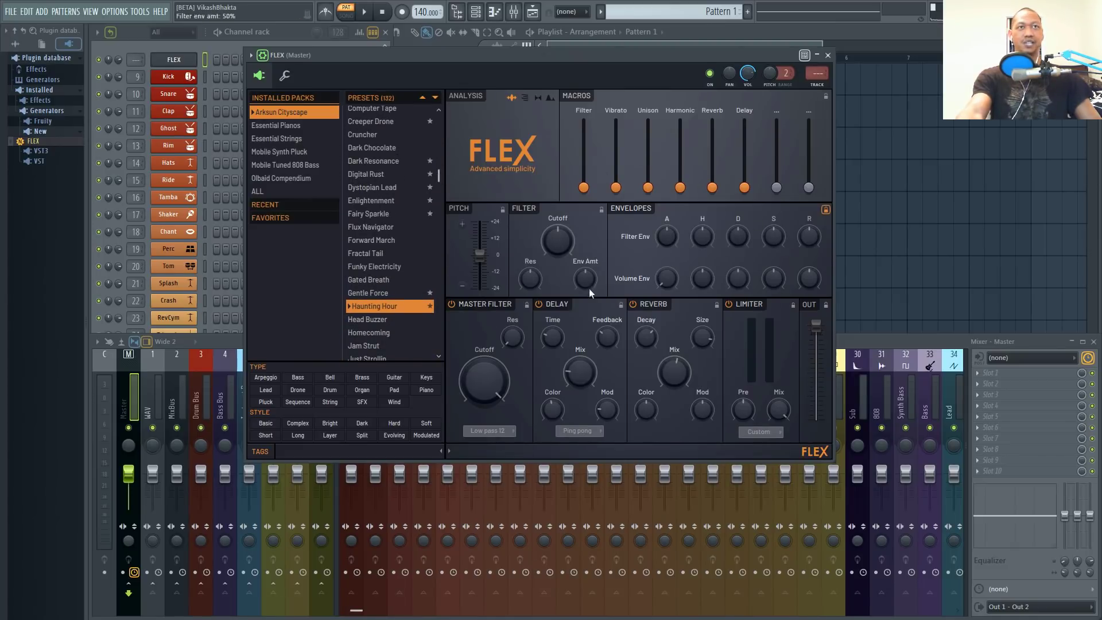
Audition Forward March, Flux Navigator, Fairy Sparkle, Funky Electricity, Gentle Force, Head Buzzer, then Homecoming
click(380, 239)
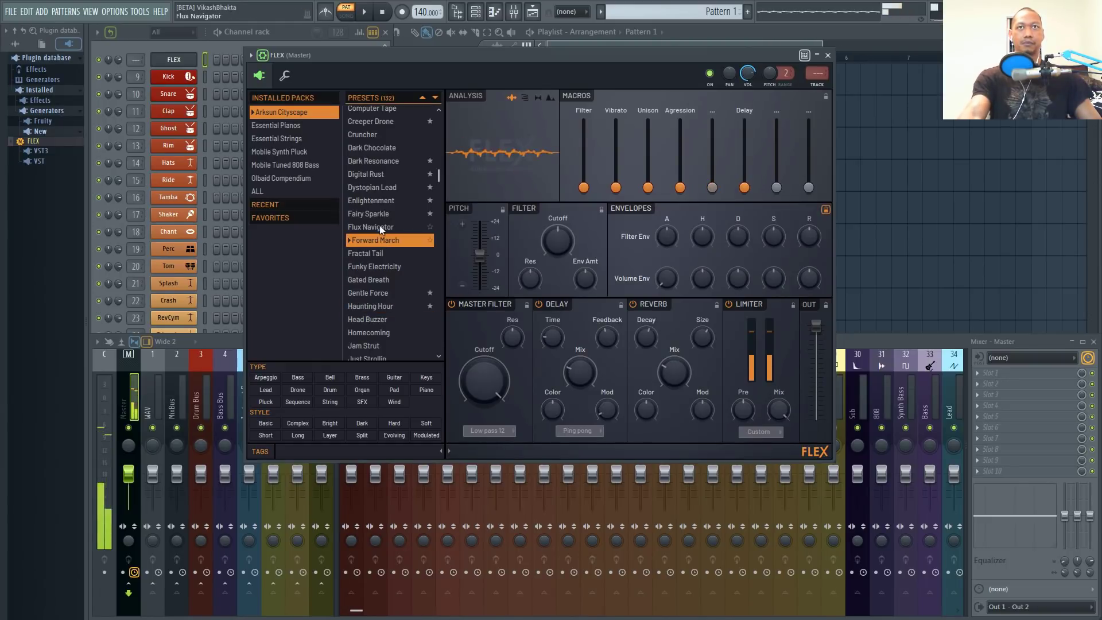
click(381, 224)
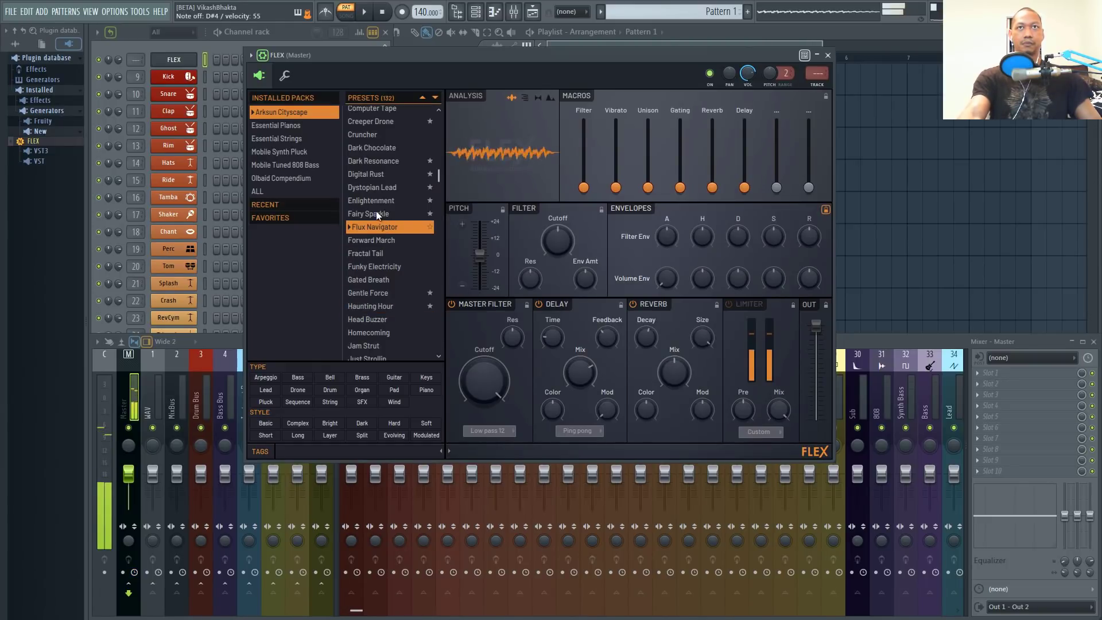
click(377, 213)
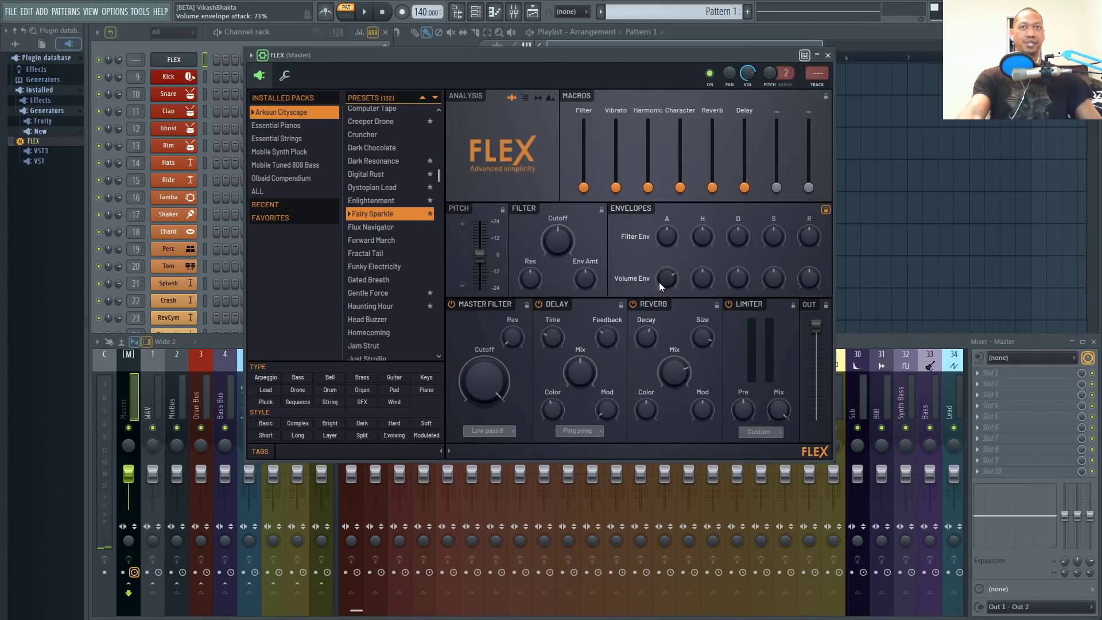
click(380, 225)
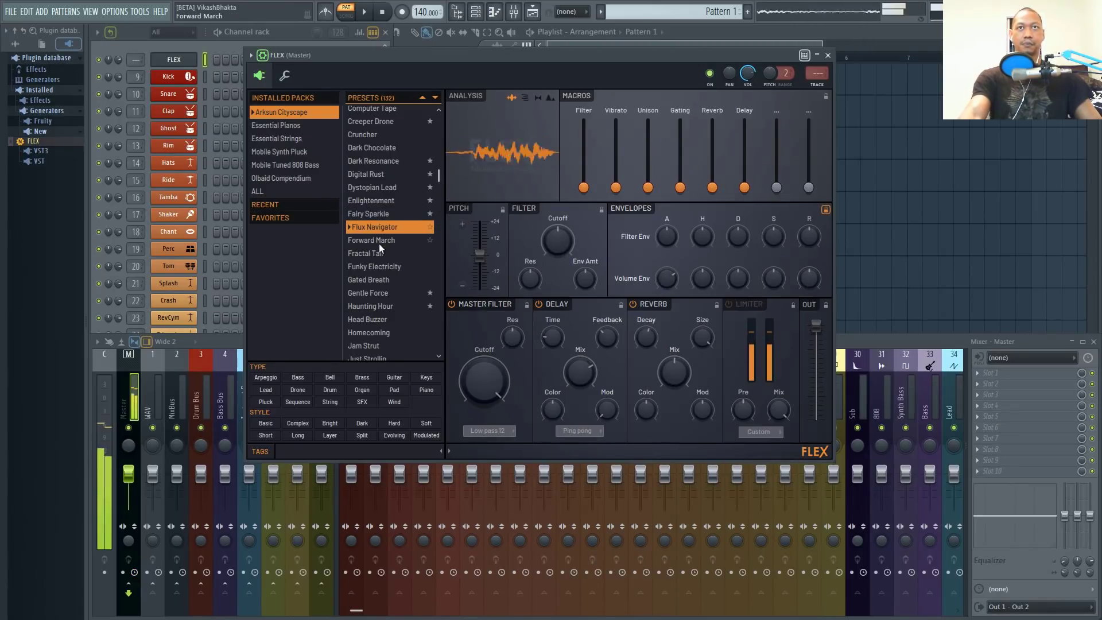
click(384, 239)
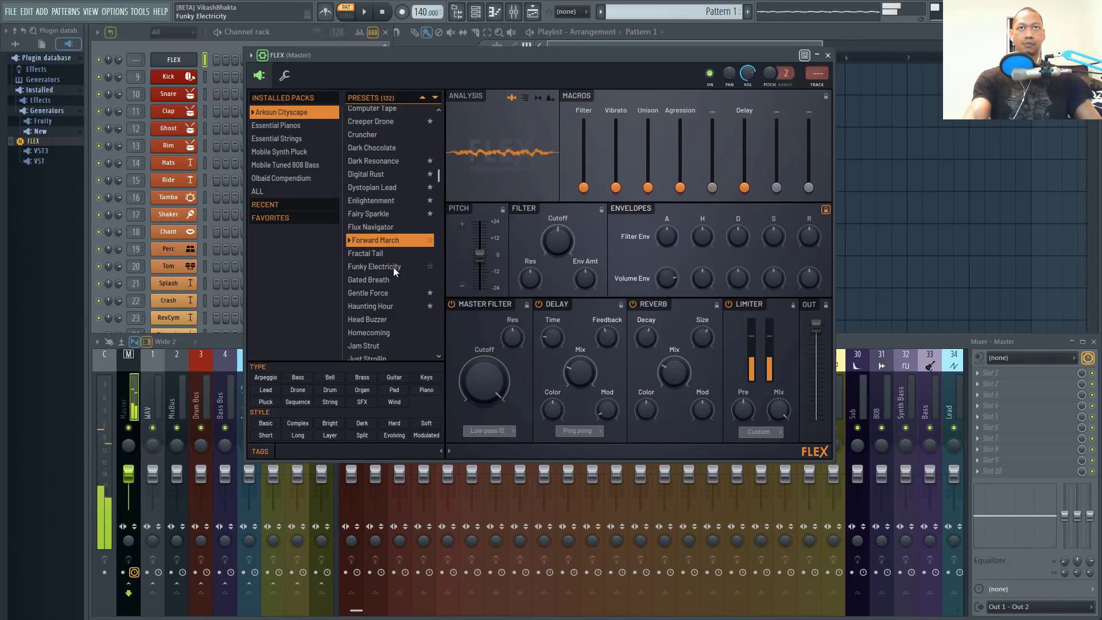
click(389, 267)
click(378, 293)
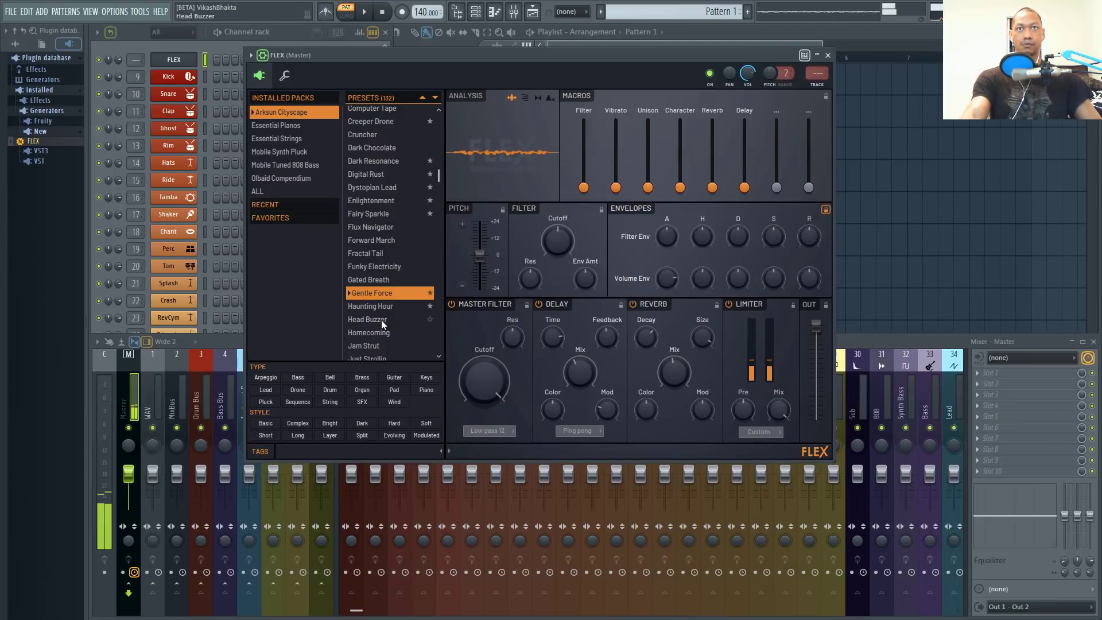
click(382, 319)
click(380, 333)
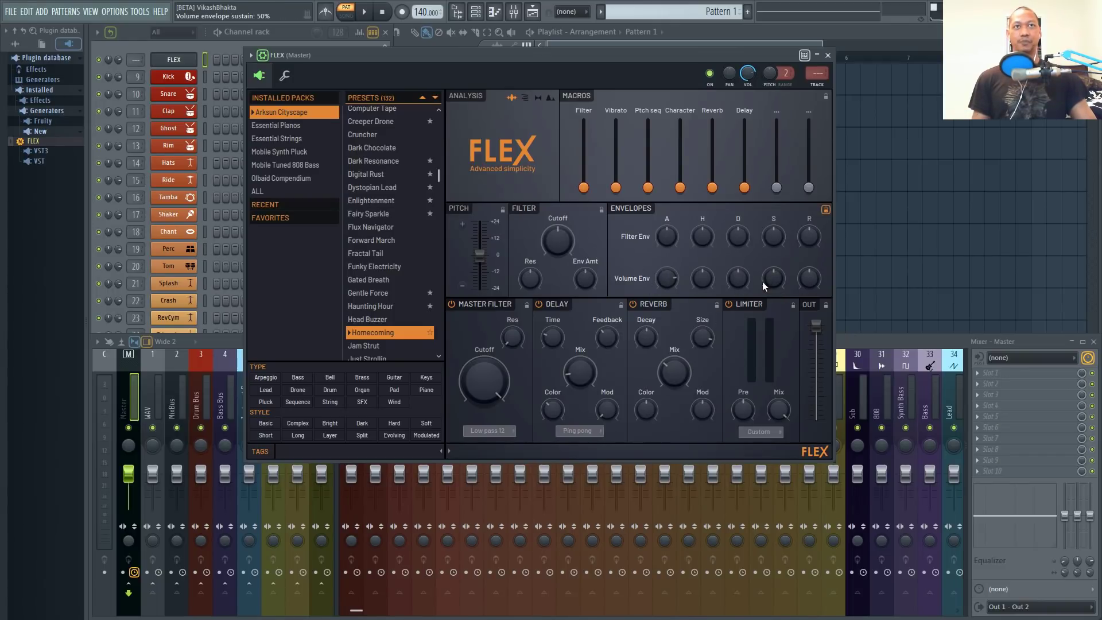
Lock the Filter section and raise Homecoming's filter cutoff to about 79% while playing notes
click(601, 209)
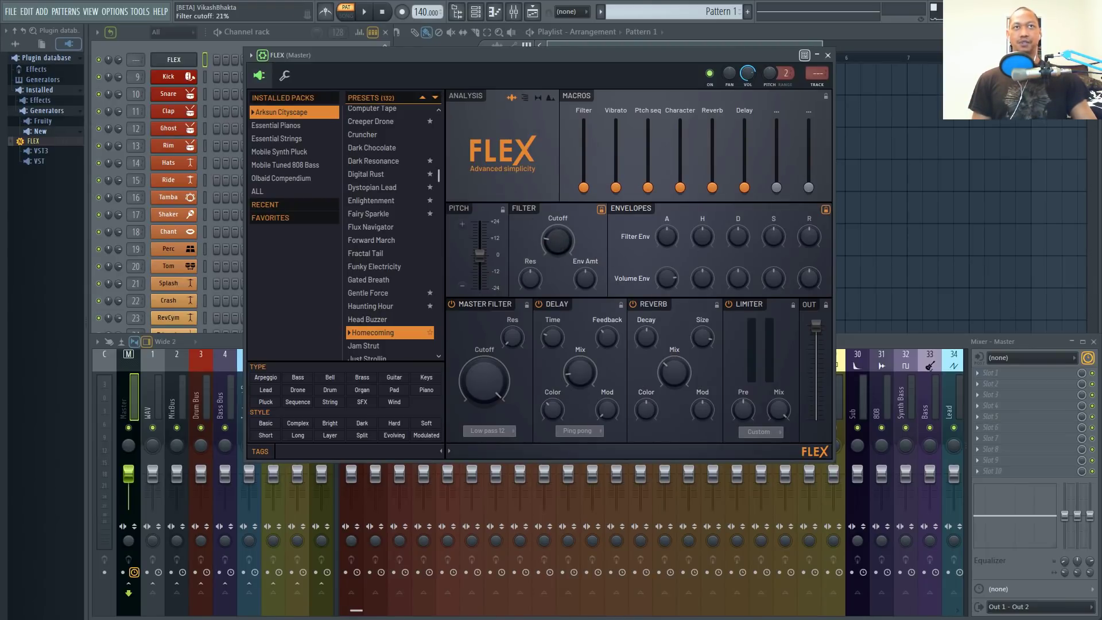
key(c)
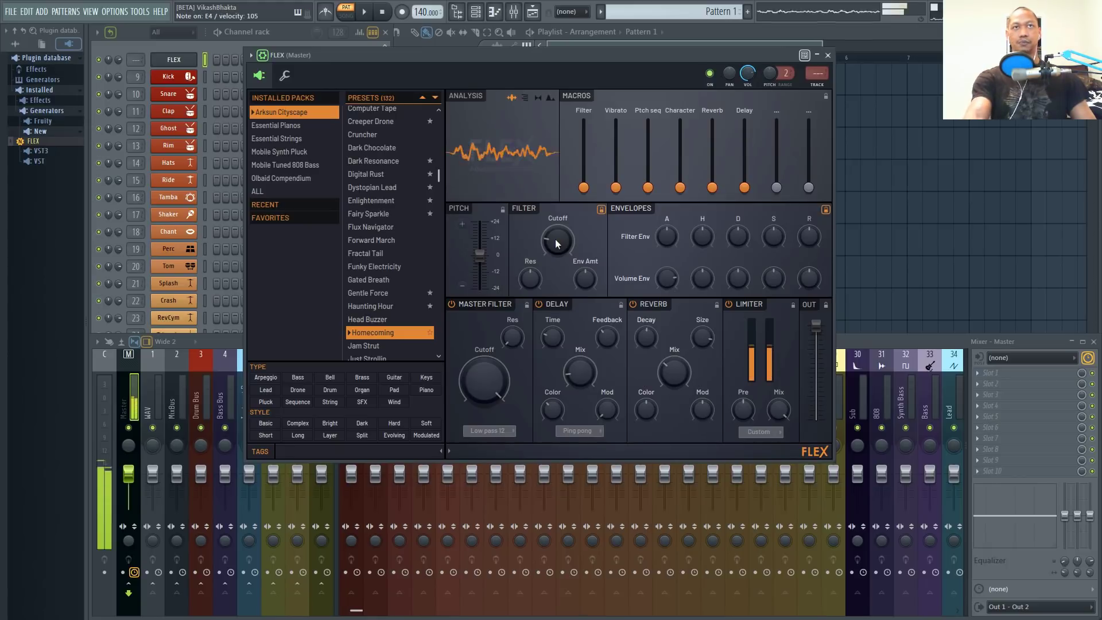
drag(556, 244, 556, 227)
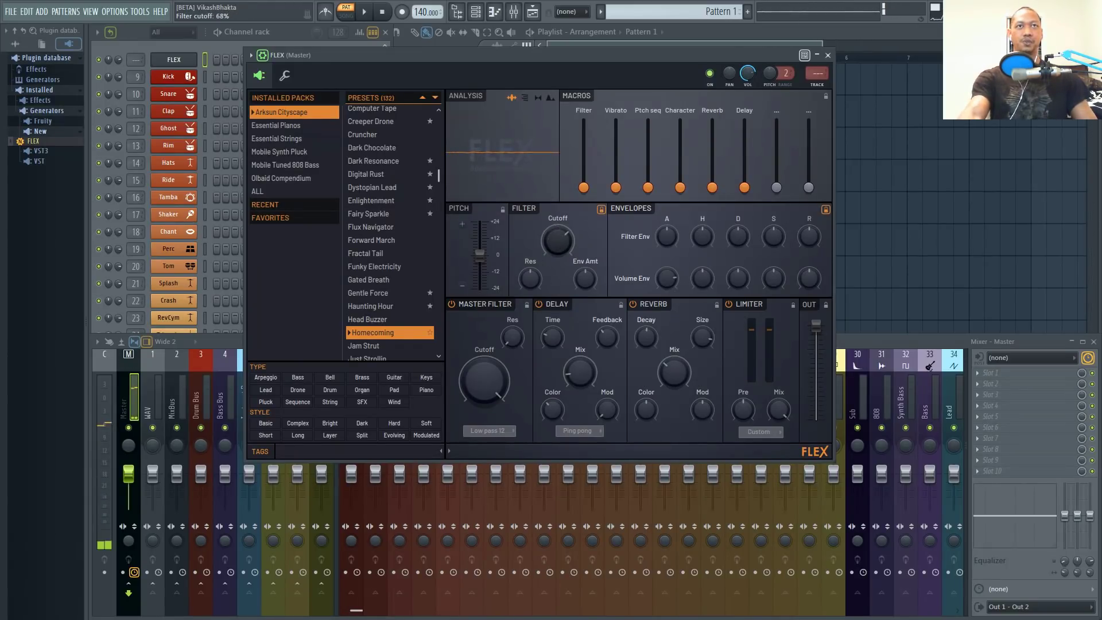
key(c)
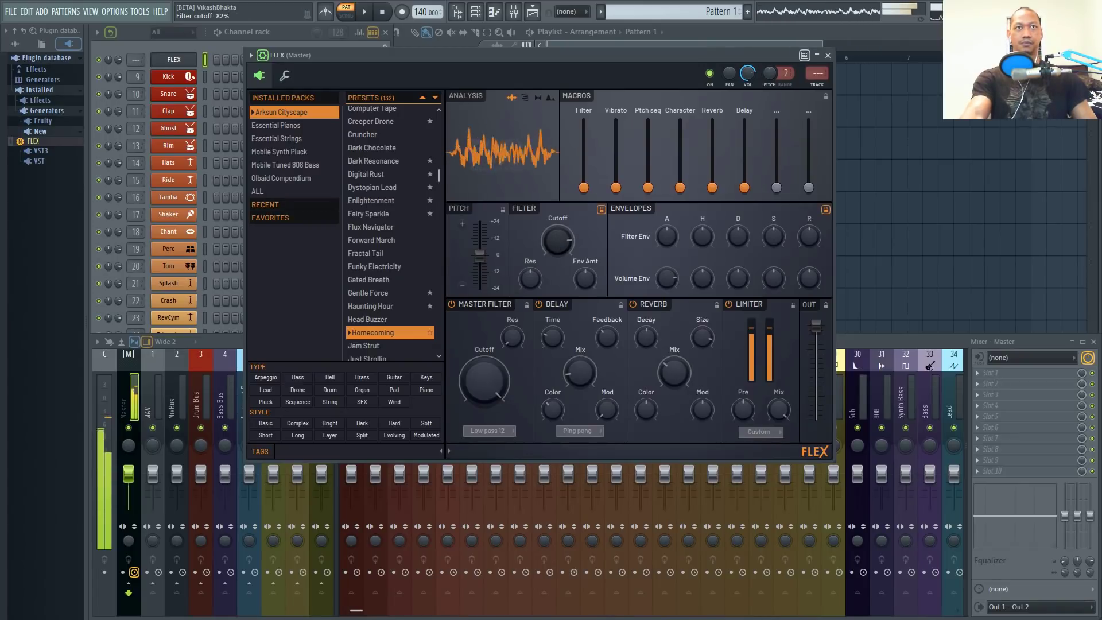
key(q)
drag(556, 241, 556, 236)
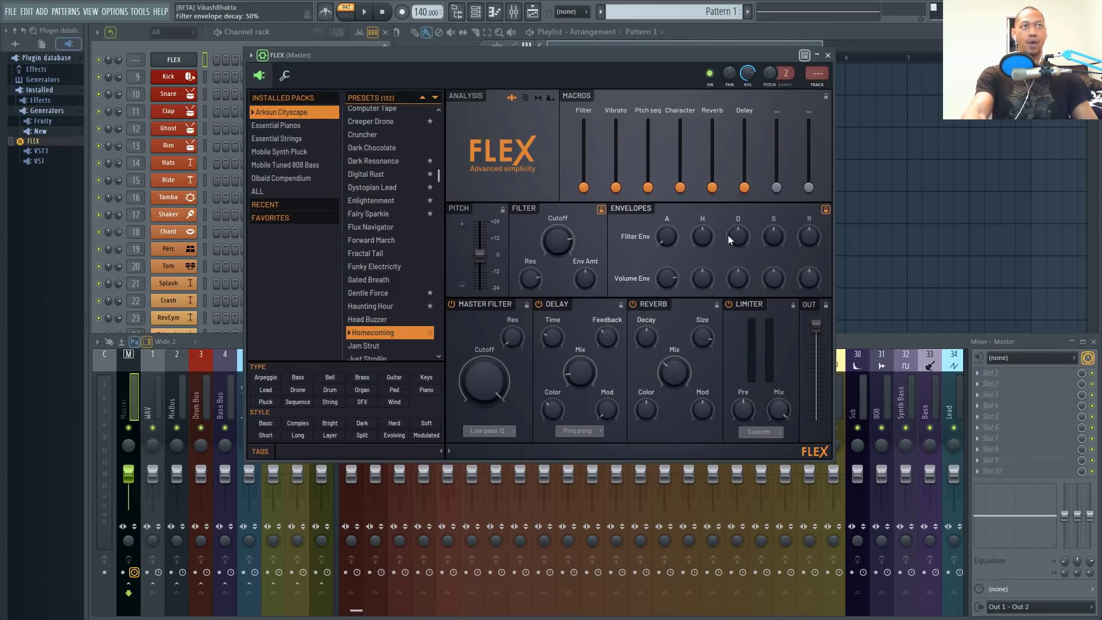
Set filter envelope attack to 92%, lock reverb, and audition Enlightenment, Dystopian Lead, Digital Rust, Dark Chocolate
drag(667, 236, 666, 210)
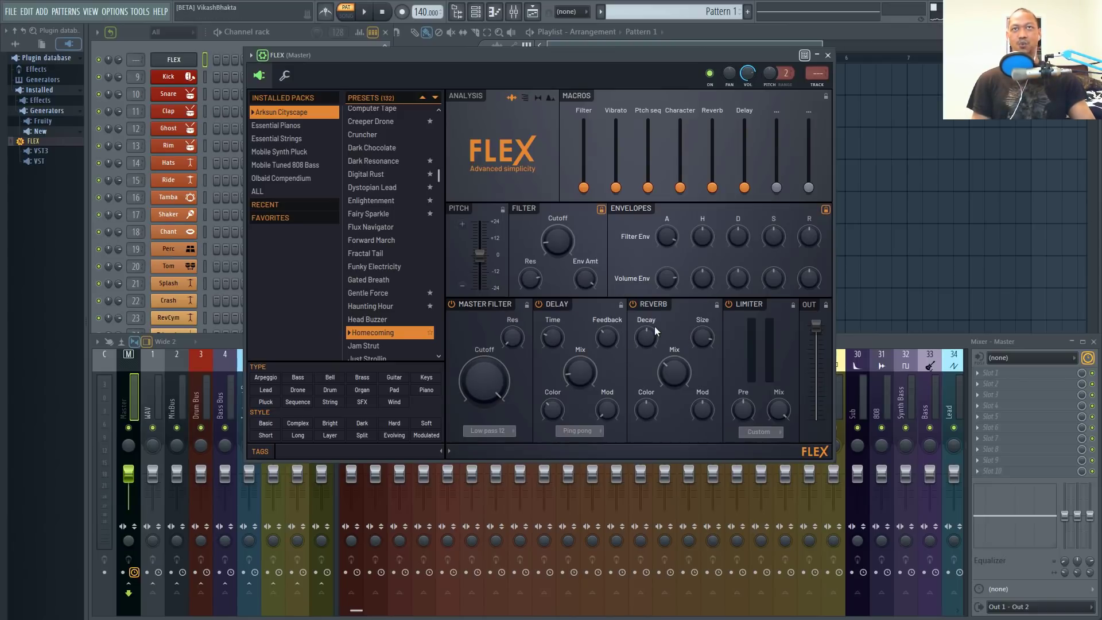
click(717, 306)
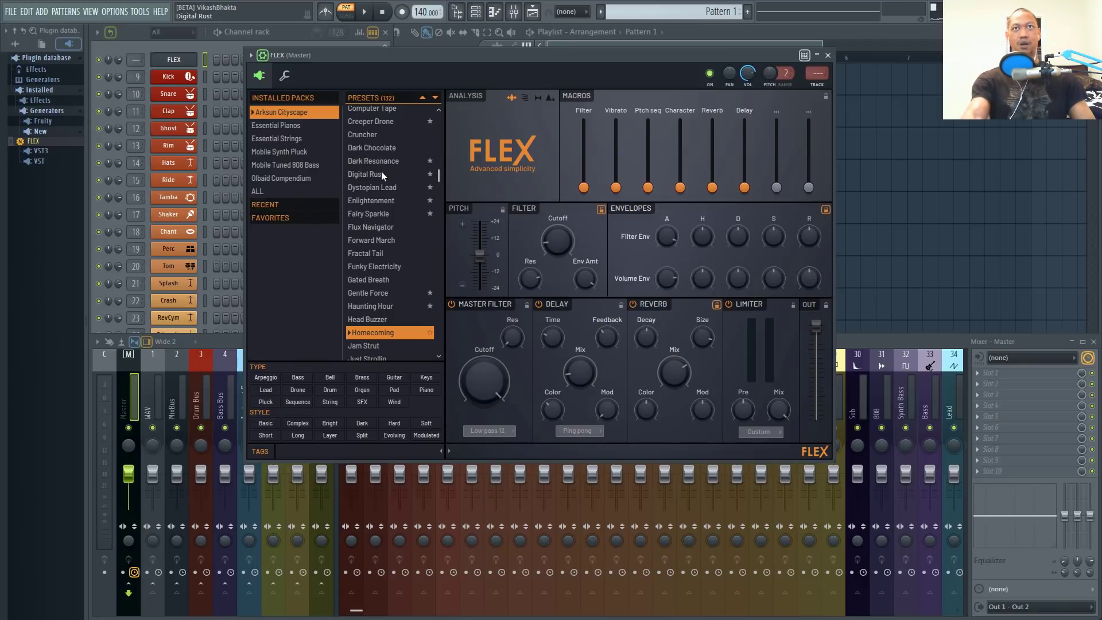
click(373, 200)
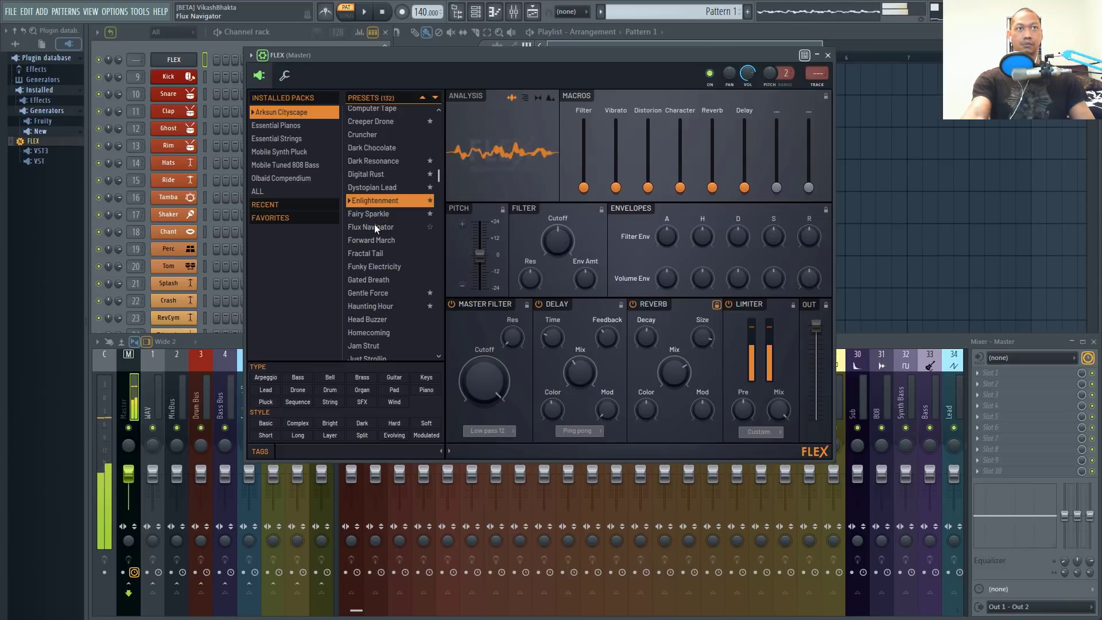
click(387, 188)
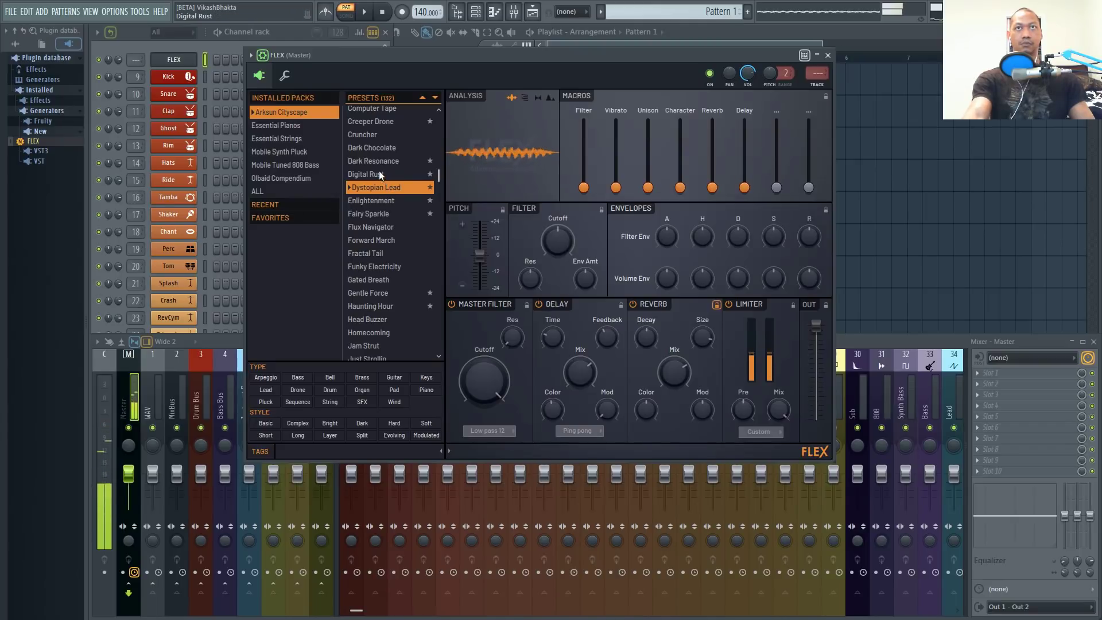
click(379, 173)
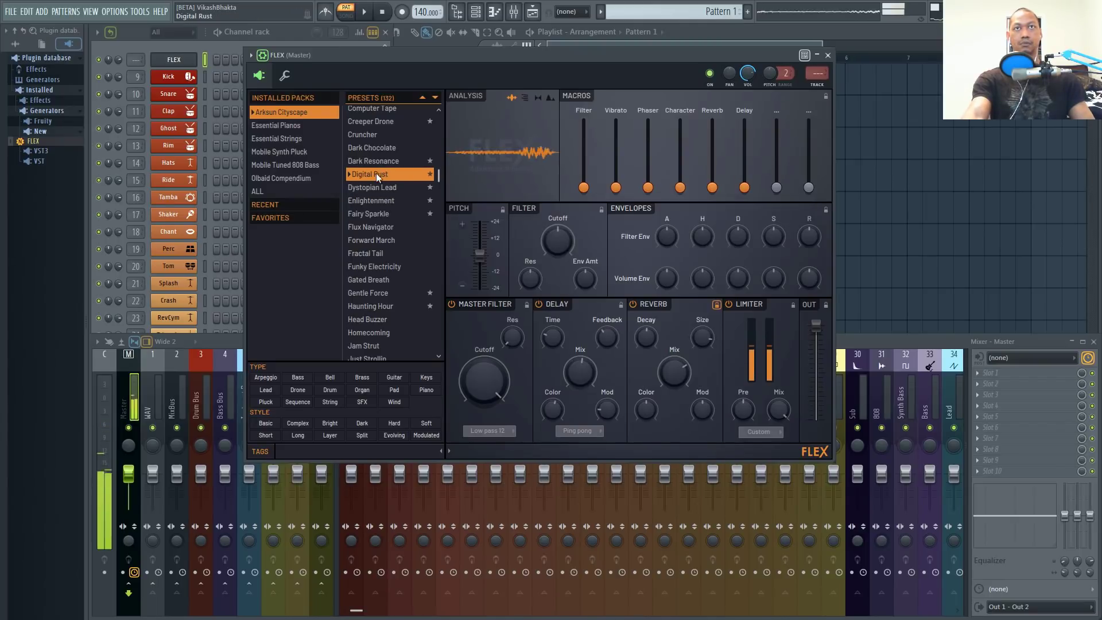
click(379, 147)
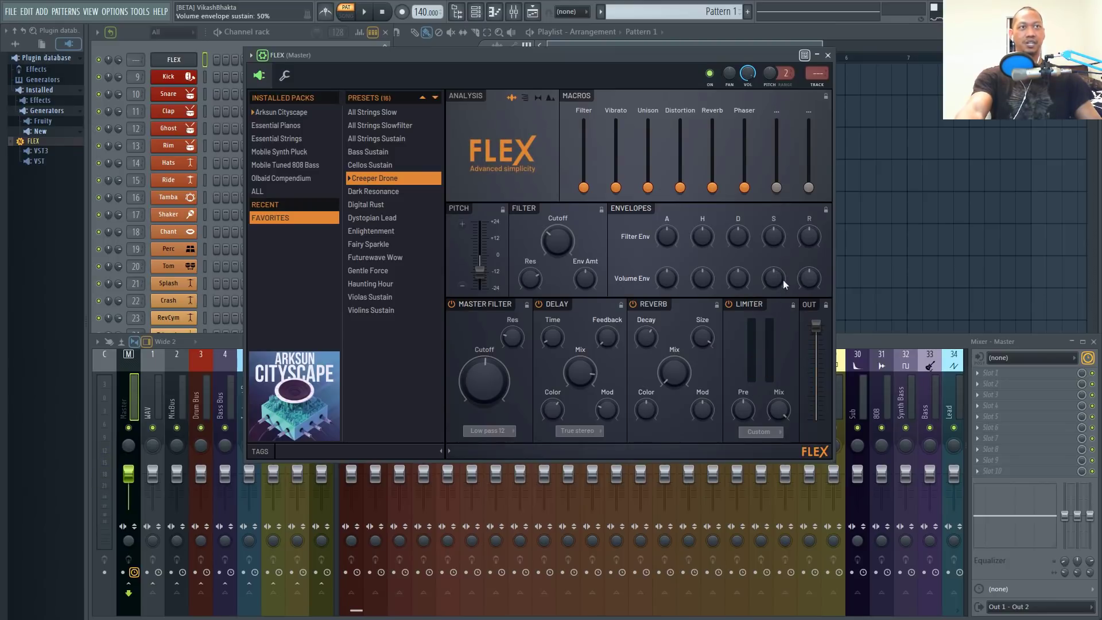
Switch off the reverb effect and raise the limiter pre volume
click(781, 431)
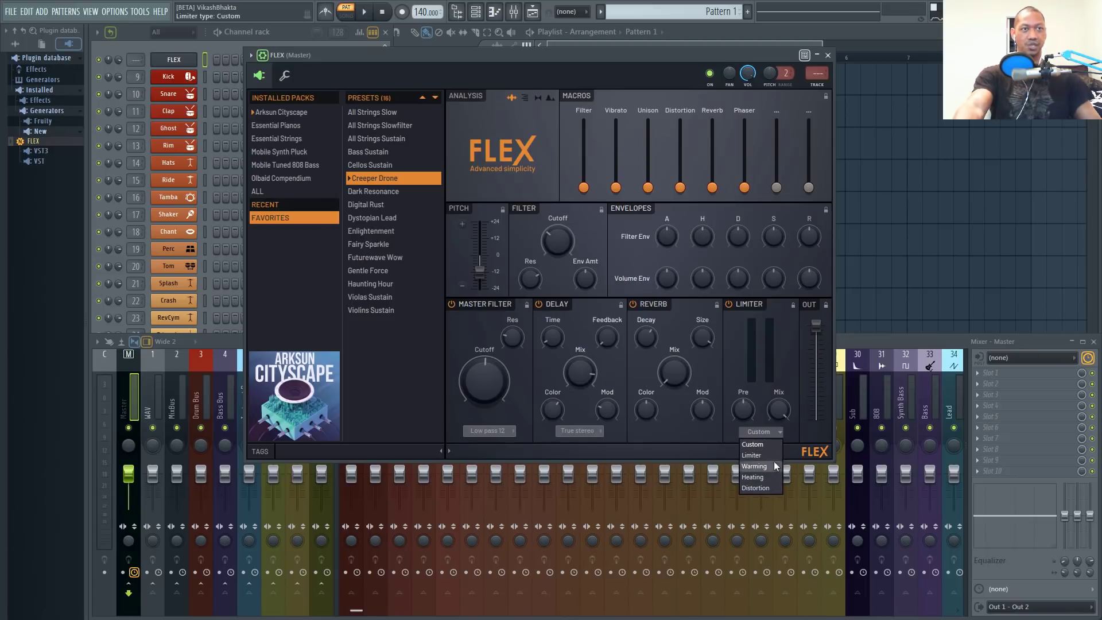
click(553, 306)
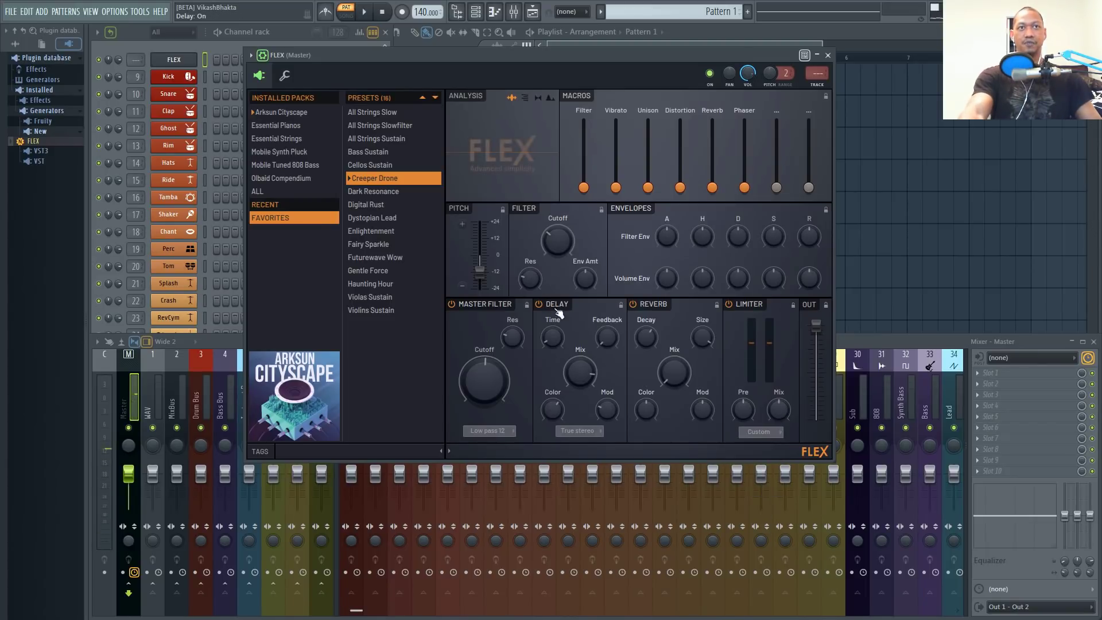
click(641, 310)
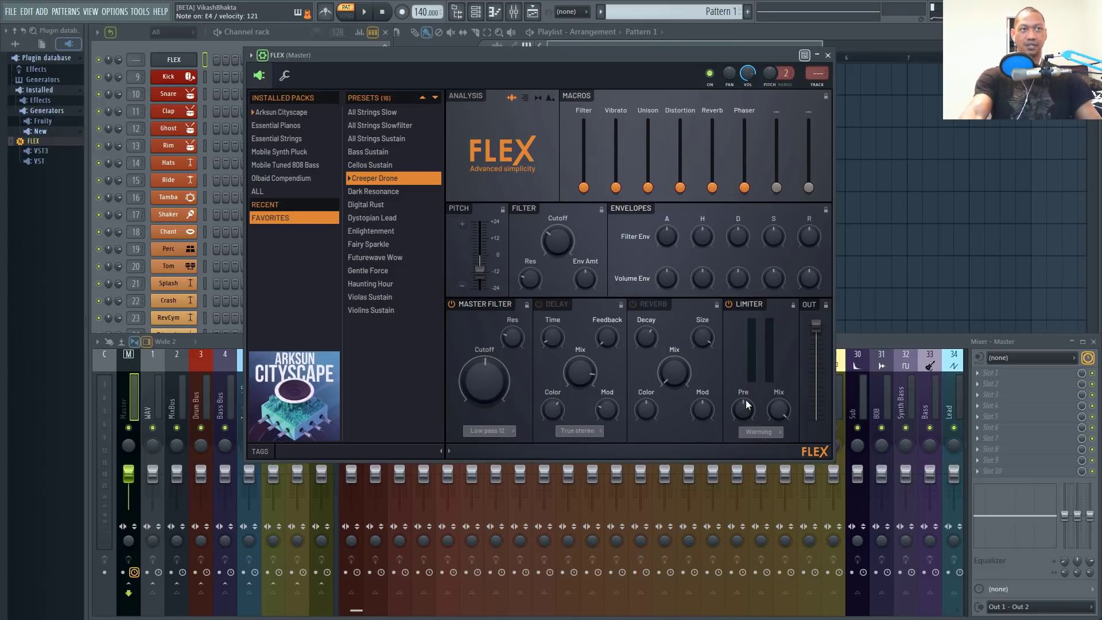
drag(744, 412, 743, 400)
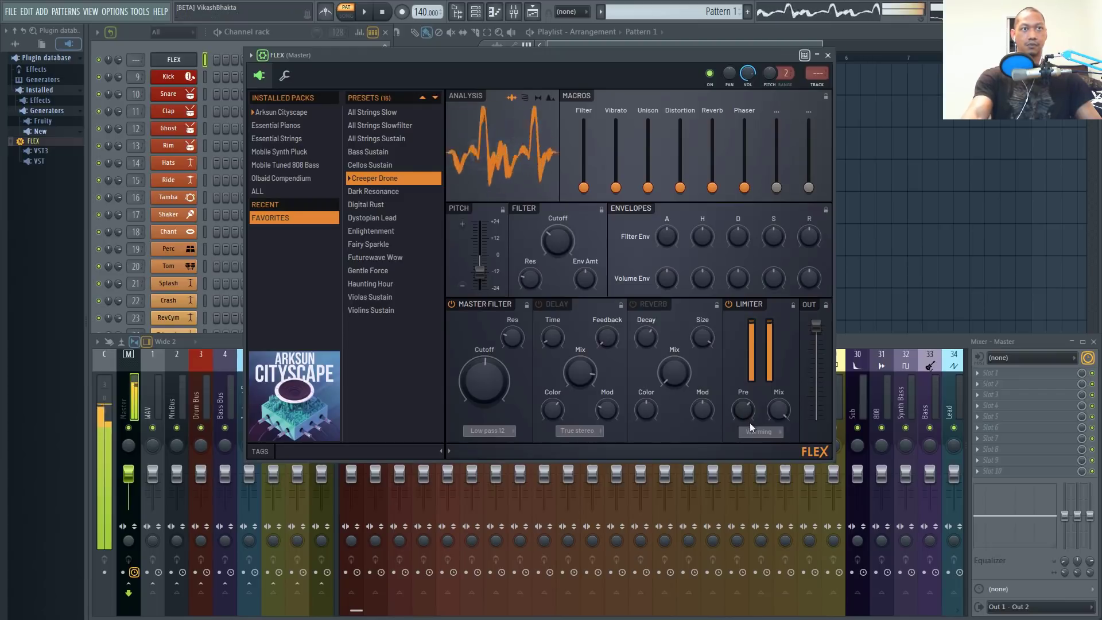
Try the Heating limiter type with pre volume at 75%, then switch to Distortion
click(773, 433)
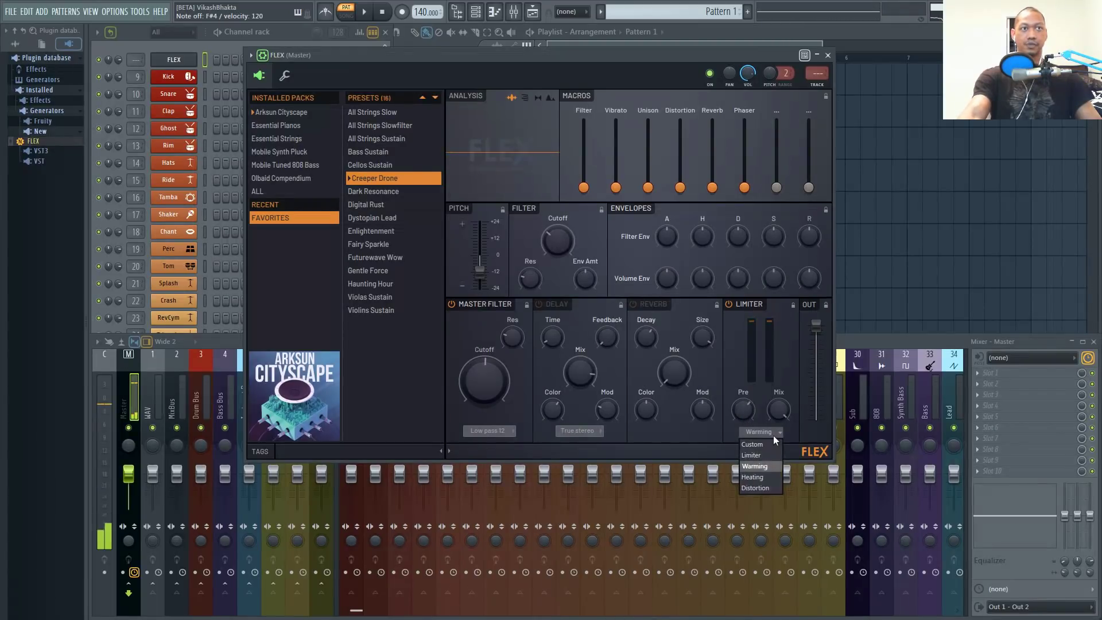
click(767, 478)
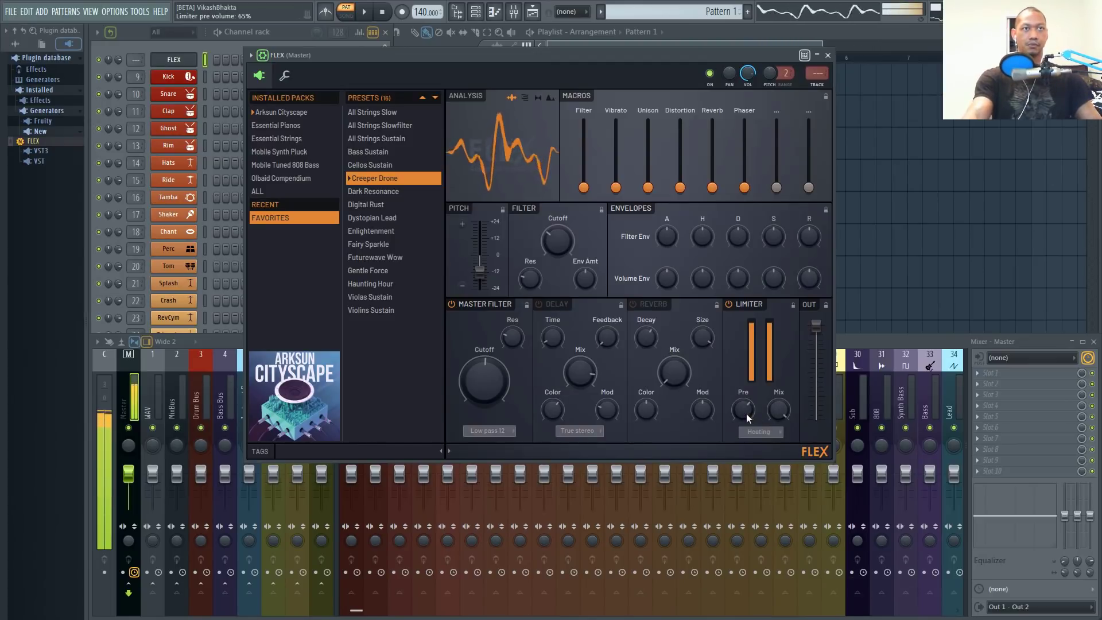
drag(746, 412, 746, 402)
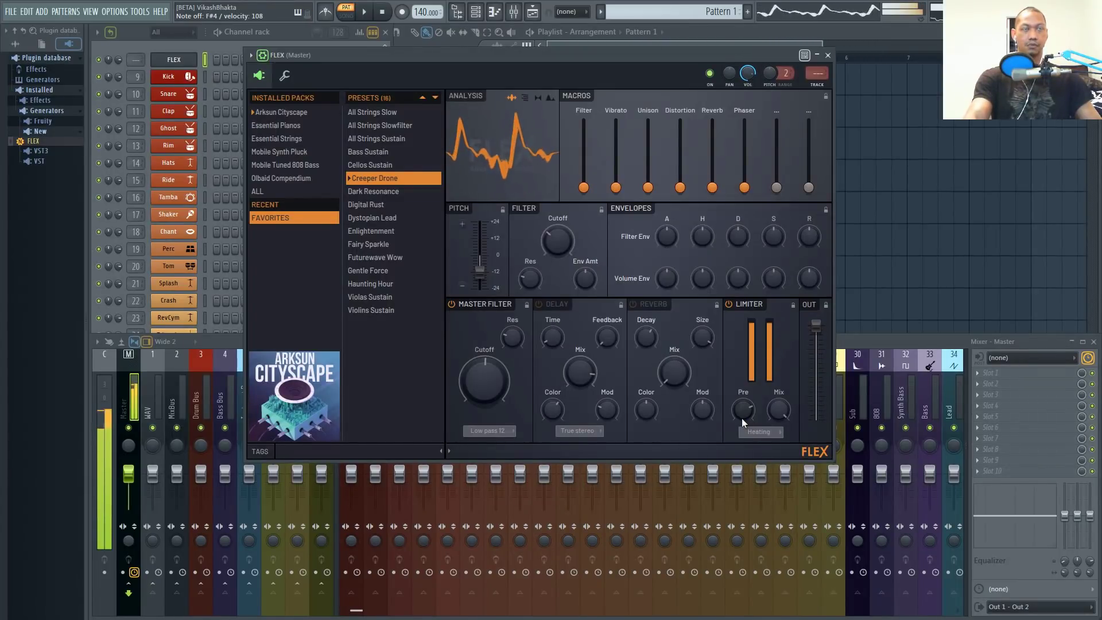
click(780, 430)
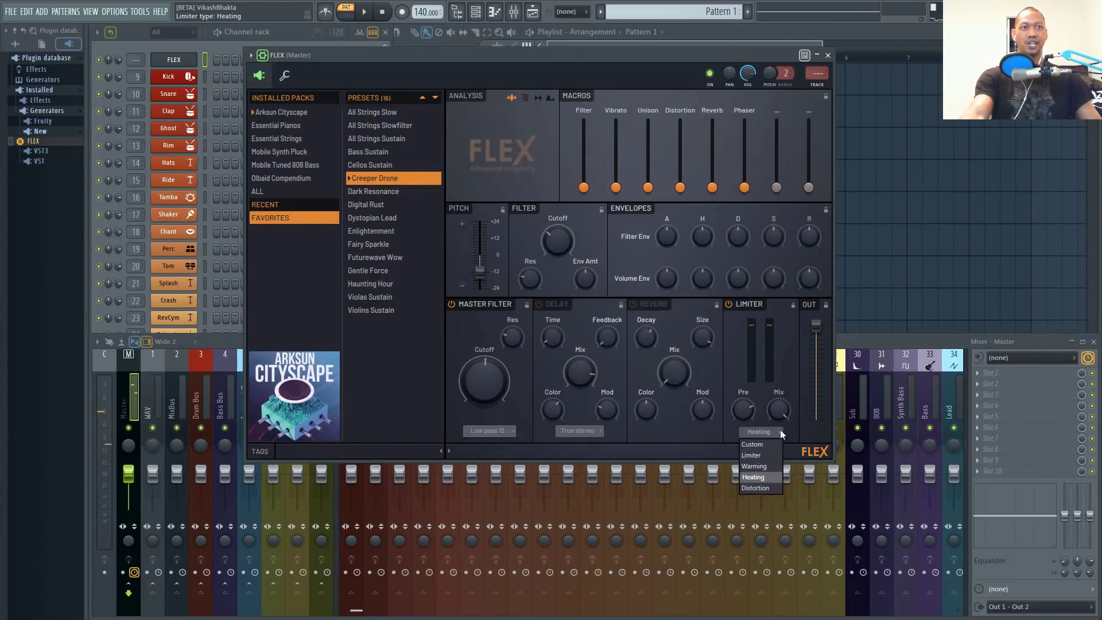
click(759, 489)
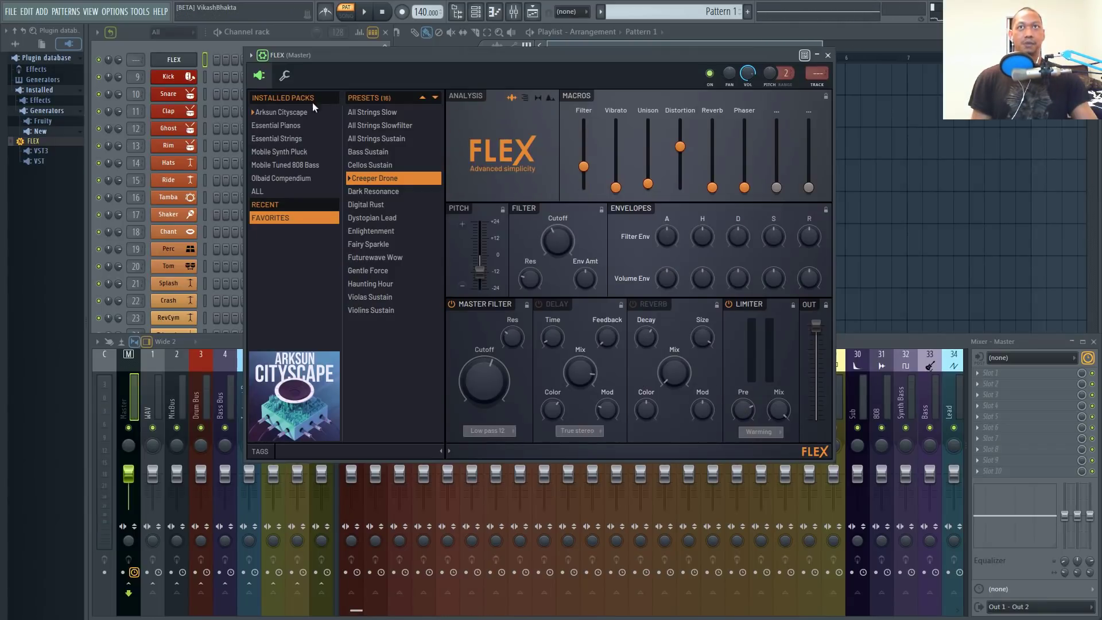
Open the Essential Pianos pack and audition Bosendorfer, Pianomix and Pianopad
click(277, 126)
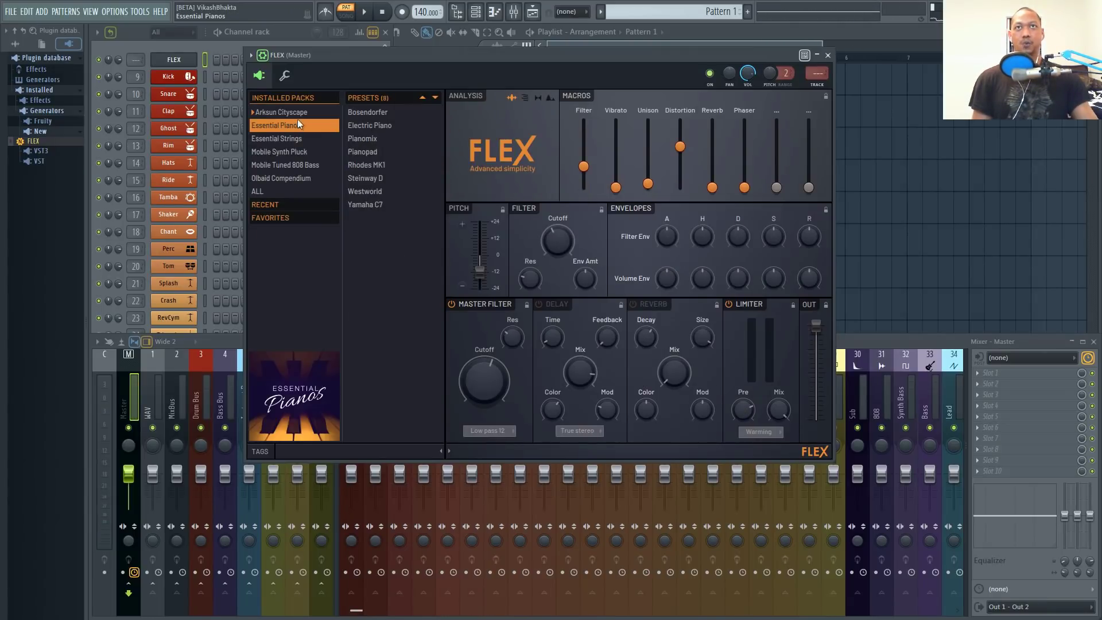
click(383, 112)
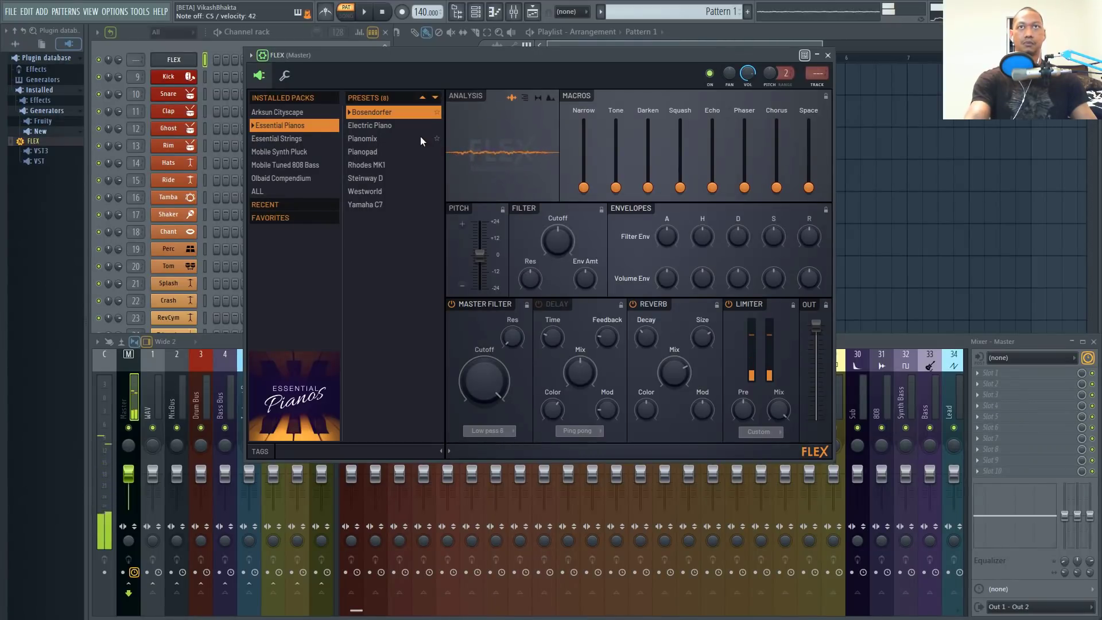
click(381, 135)
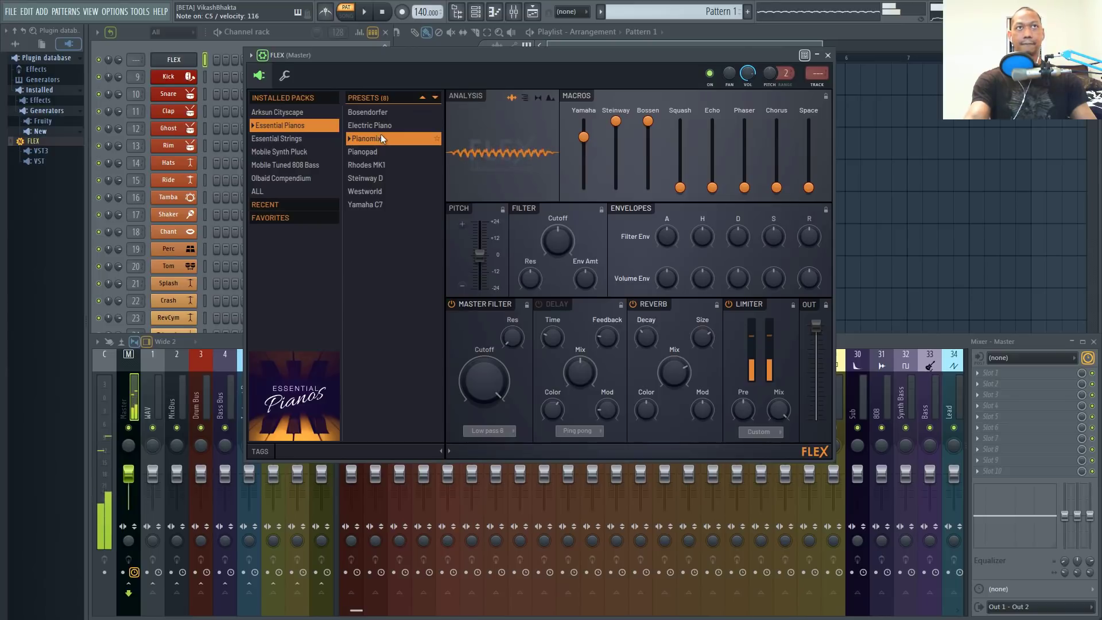
click(382, 151)
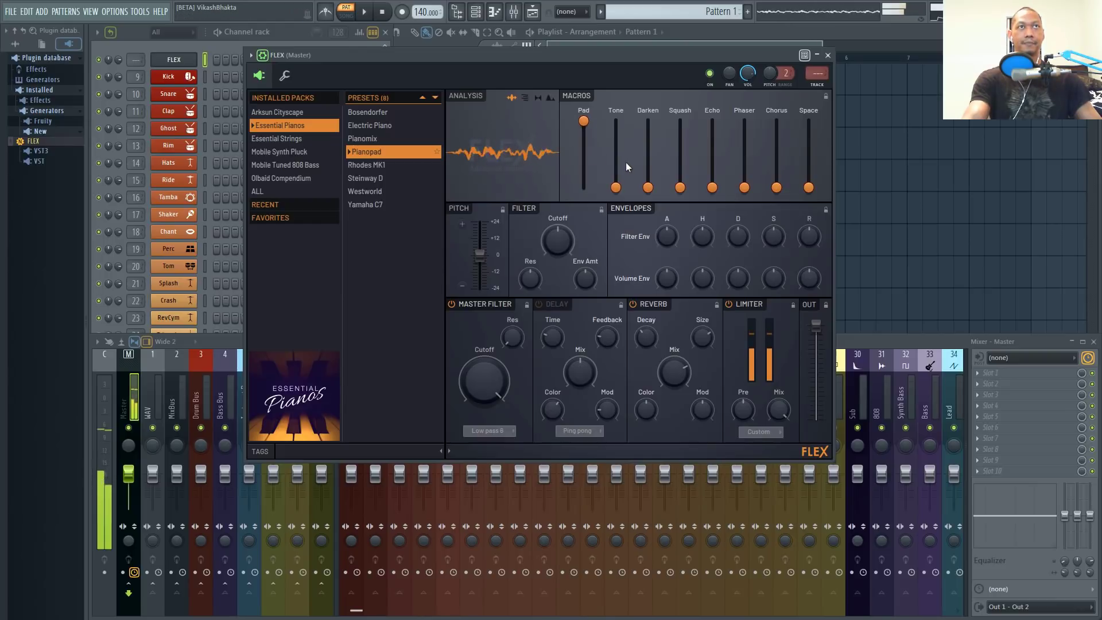
Raise Tone to about two-thirds and Space to about 43%, then audition Rhodes MK1 and Yamaha C7
drag(618, 187, 648, 138)
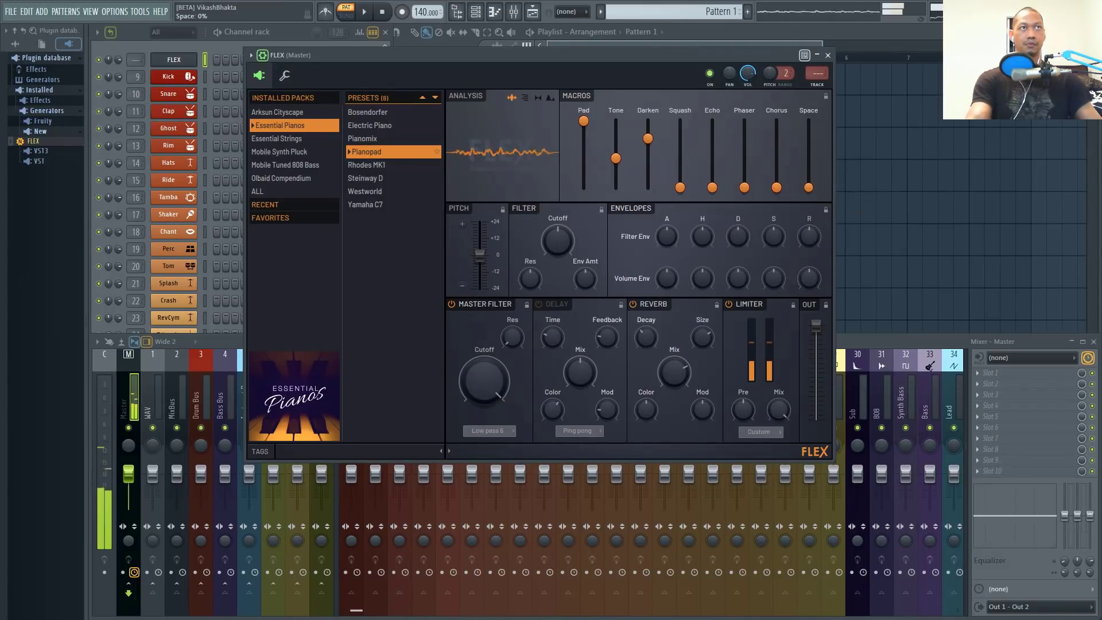
drag(809, 187, 808, 159)
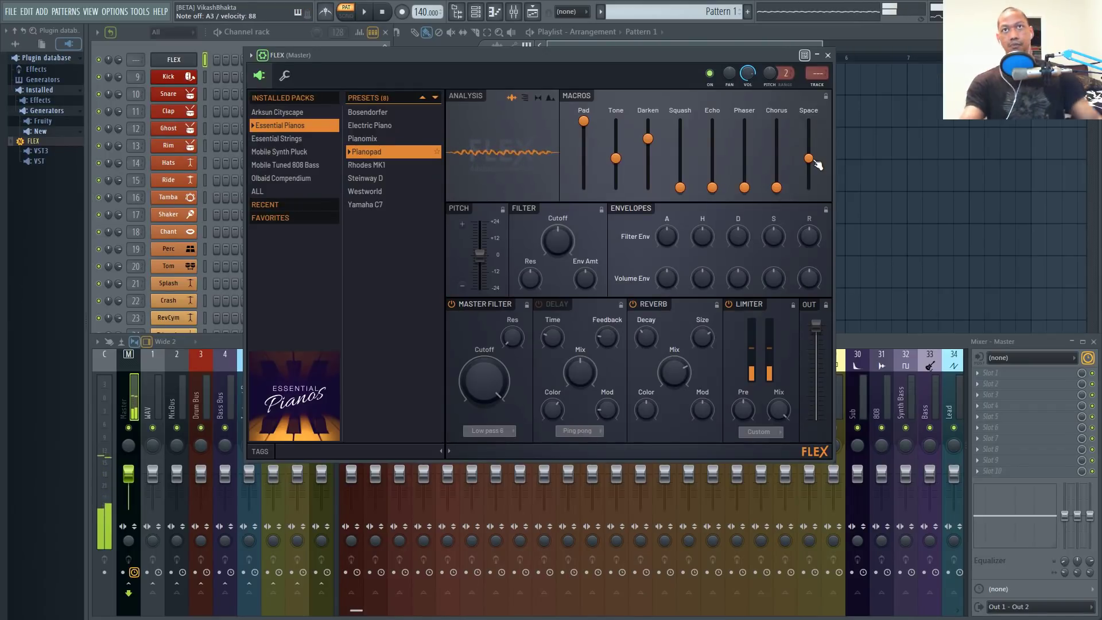
click(419, 164)
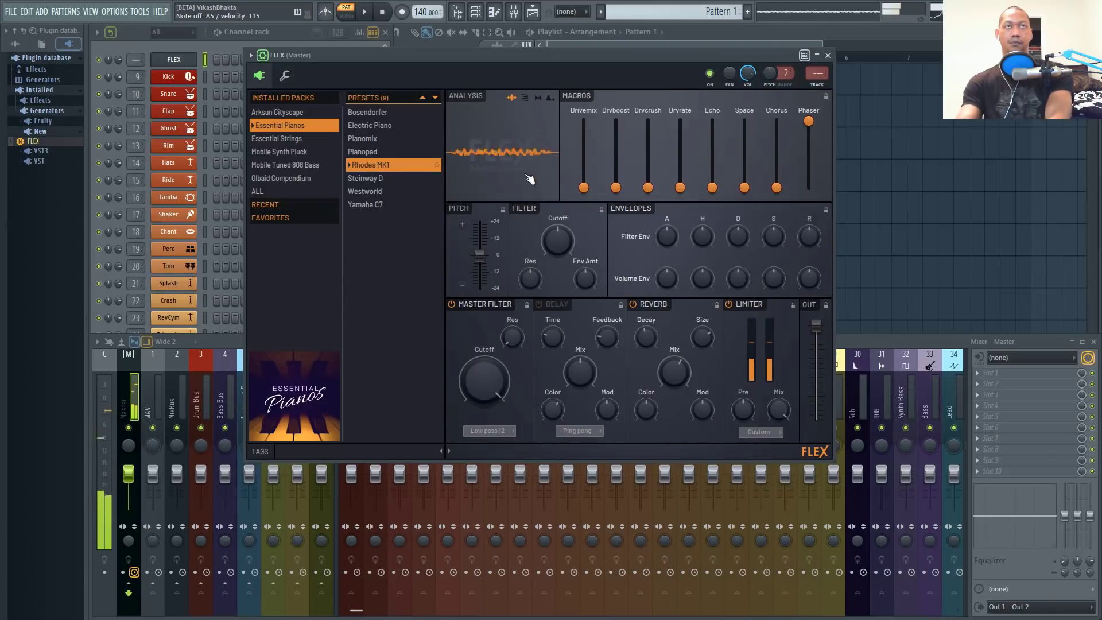
key(Down)
key(Down)
key(Down)
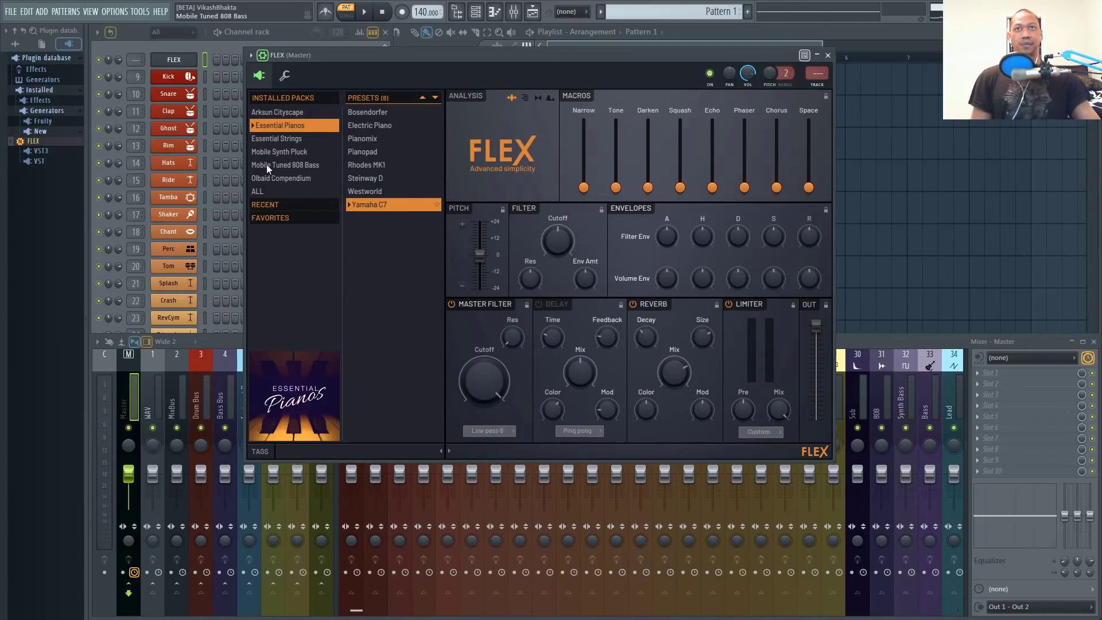
Open the Essential Strings pack and audition Bass Sustain, All Strings Sustain, then All Strings Slowfilter
click(291, 139)
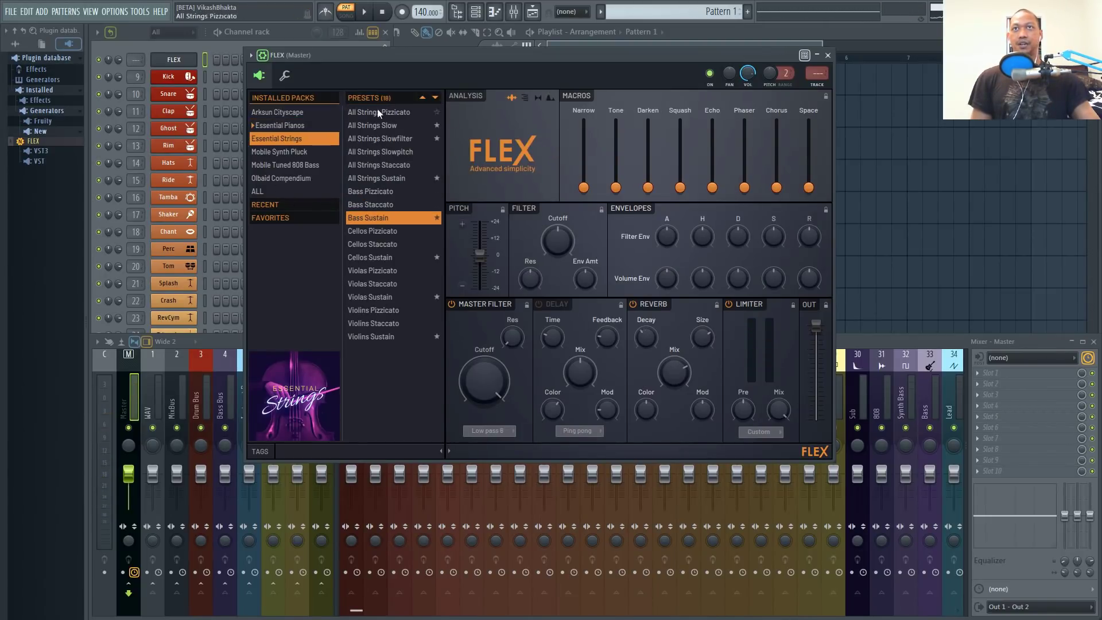
click(399, 218)
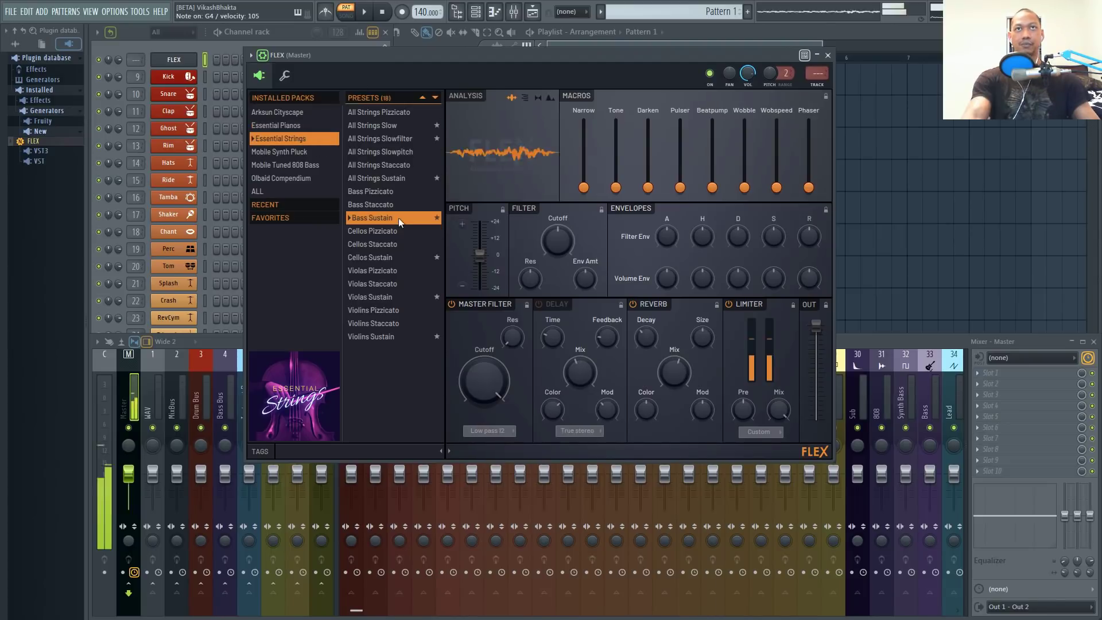
click(394, 180)
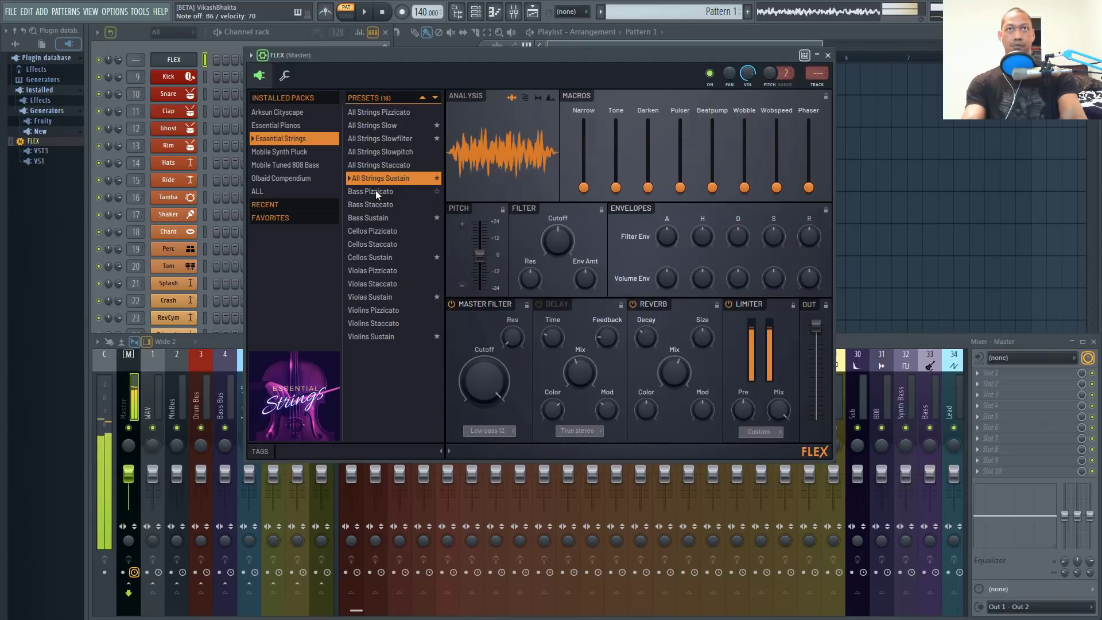
click(401, 138)
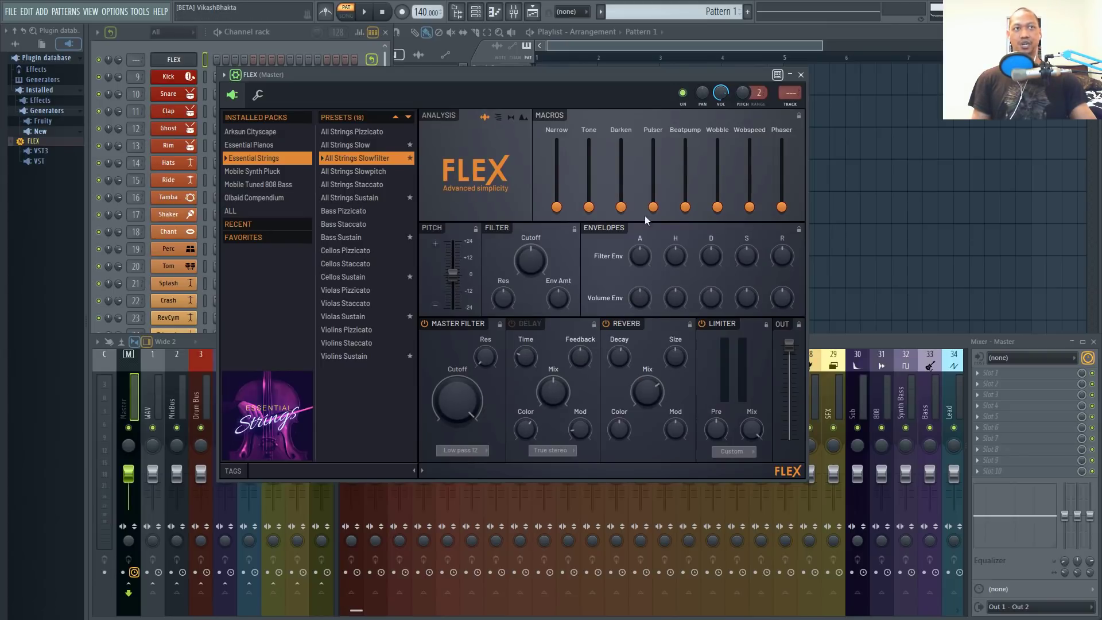
Reposition the FLEX window and reveal the TYPE and STYLE tag filter panel
drag(506, 82, 538, 70)
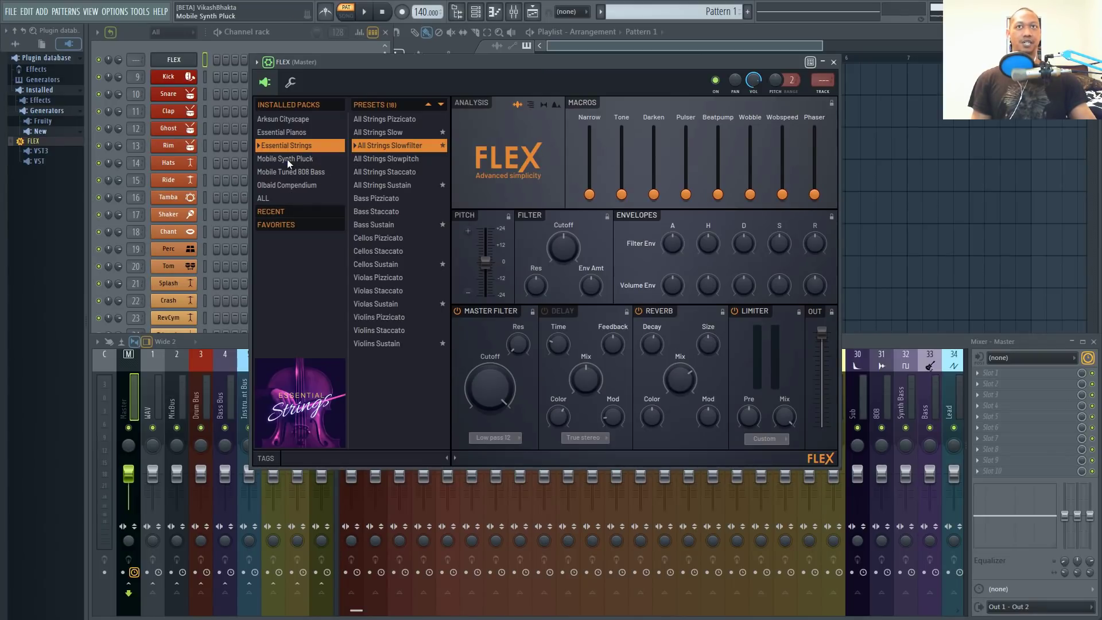
click(267, 459)
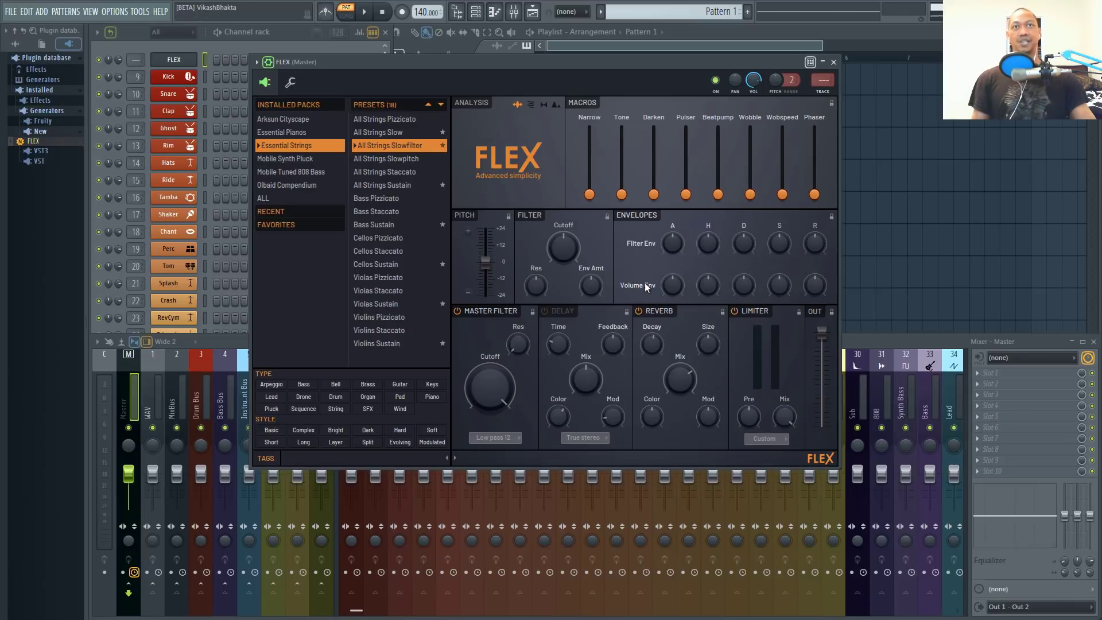
drag(534, 61, 583, 69)
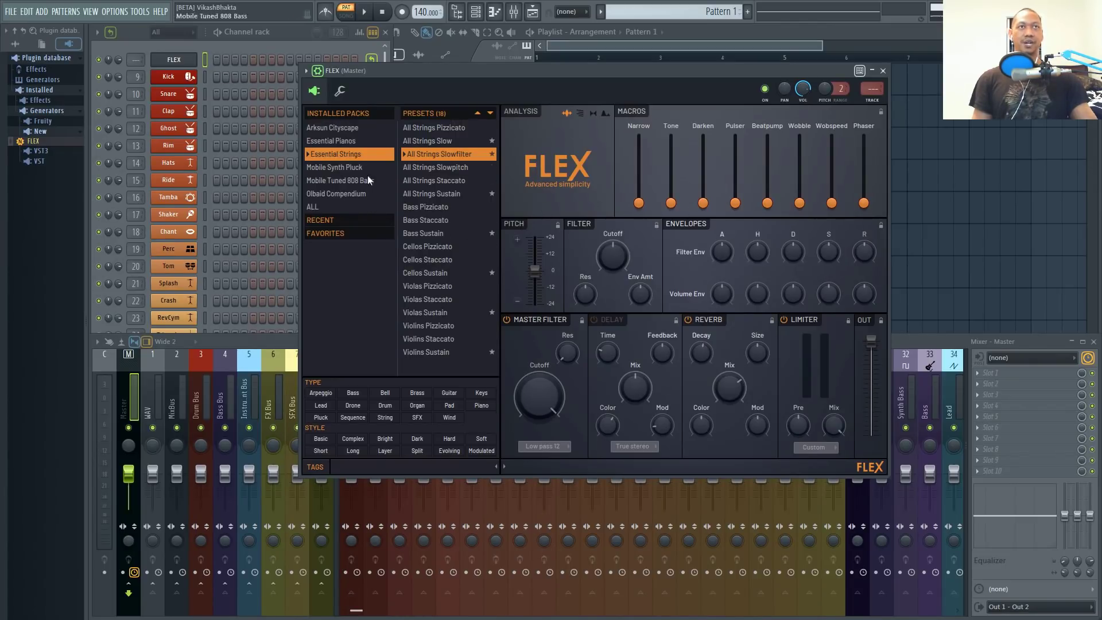
Flip through the Mobile Synth Pluck, Mobile Tuned 808 Bass, Essential Pianos, Arksun Cityscape and Olbaid Compendium packs
click(350, 169)
click(341, 183)
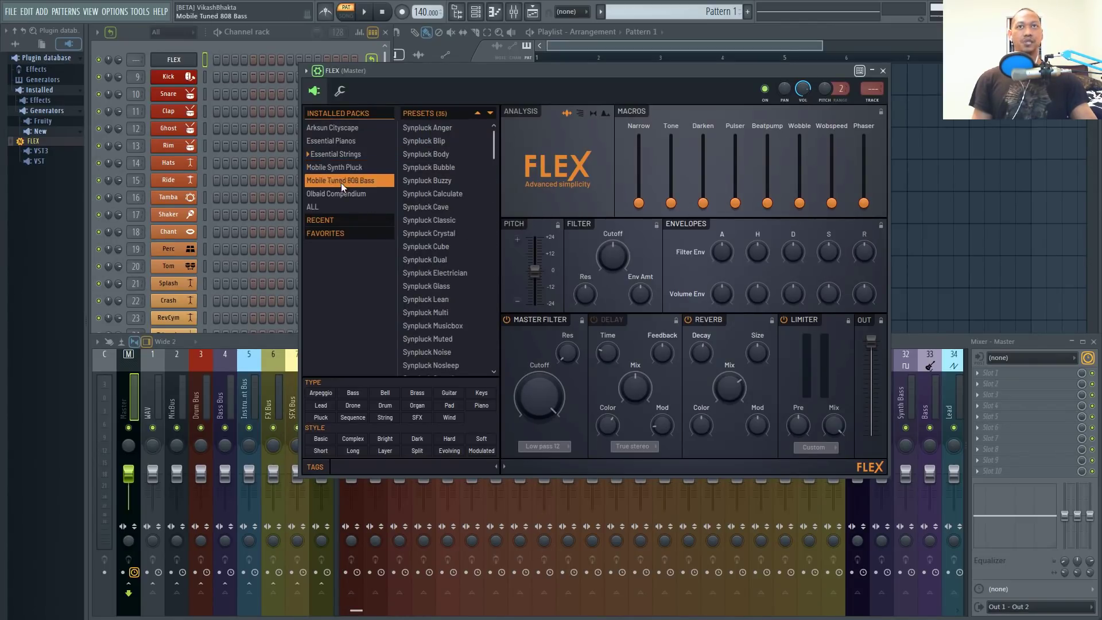
click(337, 194)
click(335, 183)
click(347, 141)
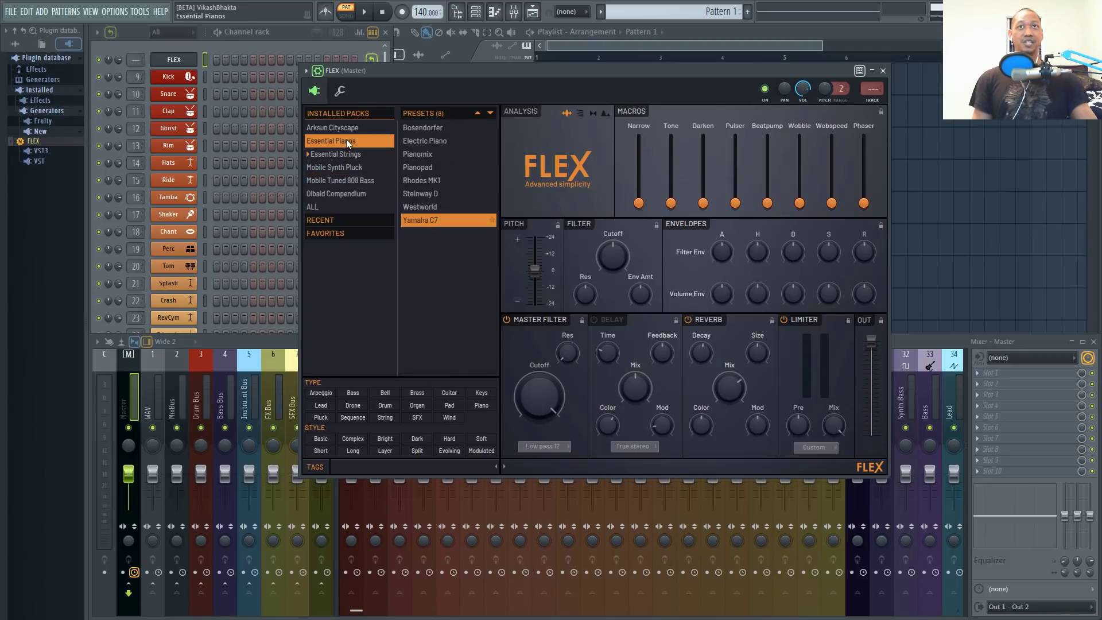
click(348, 131)
click(344, 142)
click(339, 169)
click(329, 181)
click(326, 193)
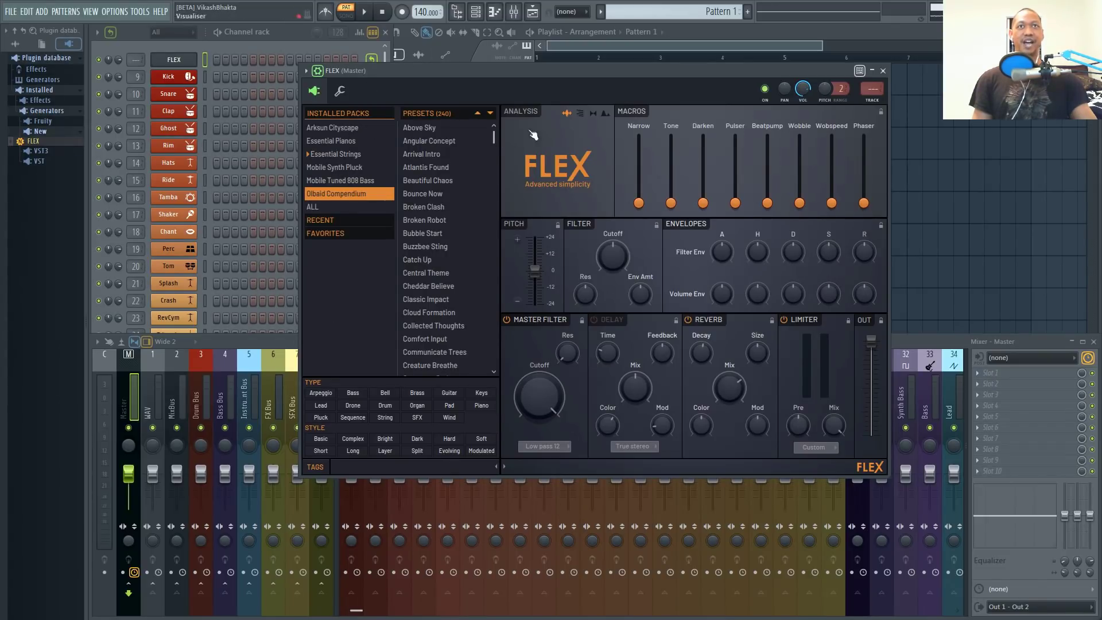
Browse the Olbaid Compendium presets, then cycle through Pianos and Strings back to Arksun Cityscape
scroll(489, 140, down, 3)
scroll(491, 136, up, 3)
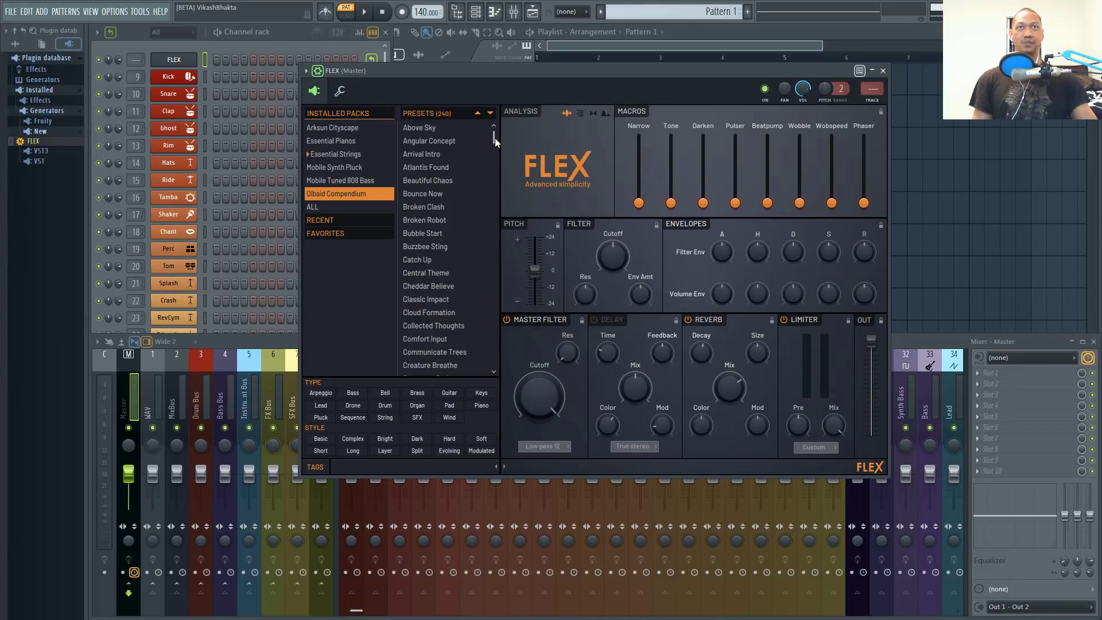
scroll(494, 144, down, 5)
scroll(491, 223, up, 5)
drag(465, 71, 422, 70)
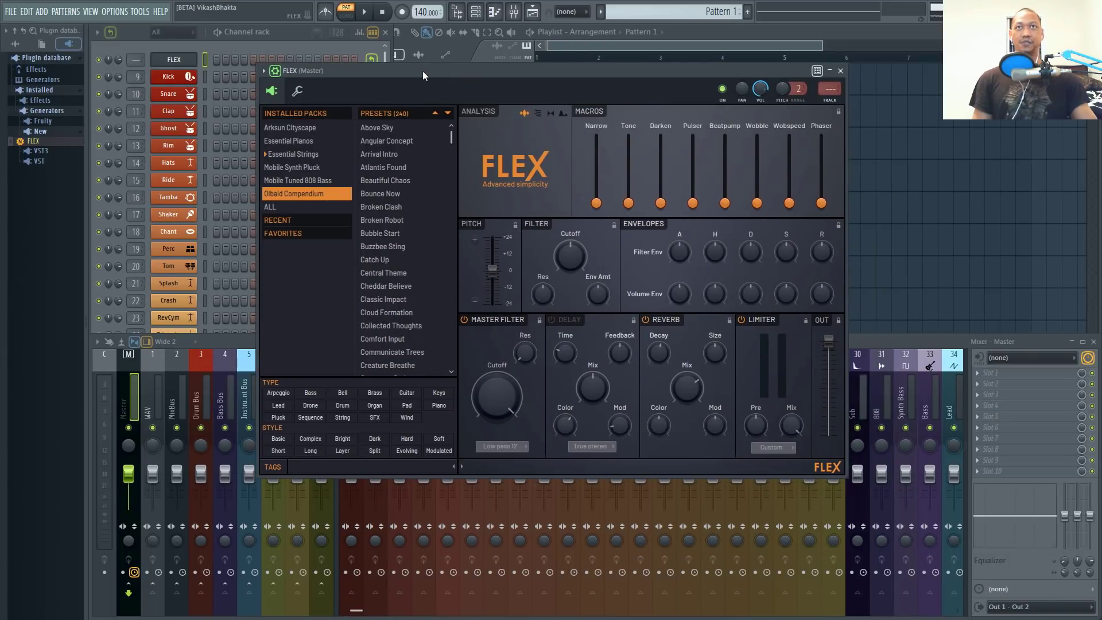
click(298, 128)
click(301, 142)
click(298, 154)
click(307, 141)
click(313, 129)
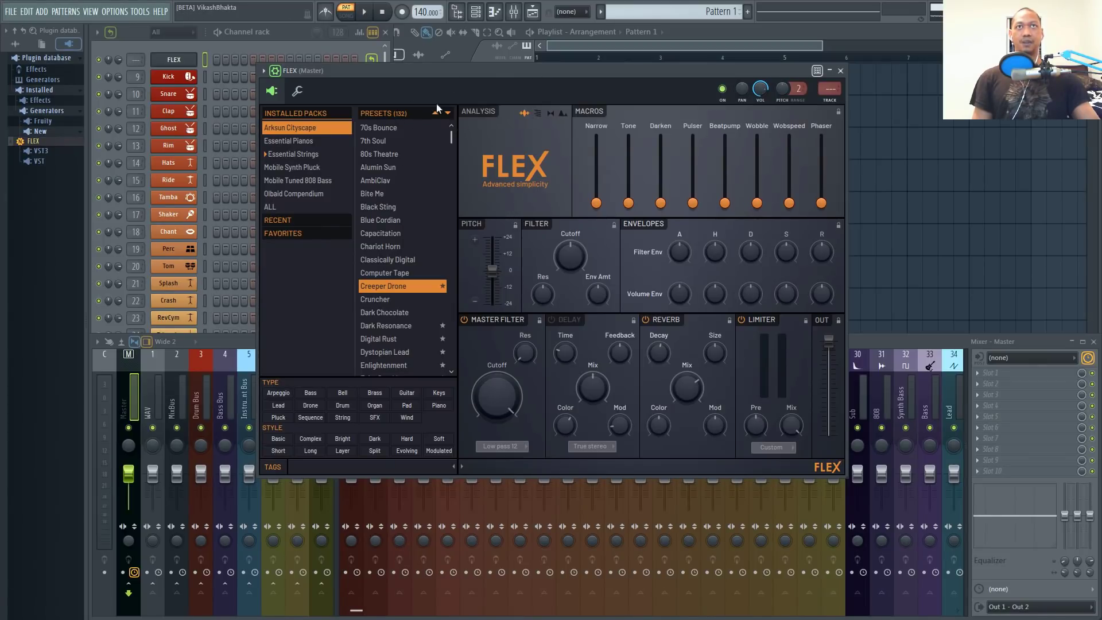
Cycle through the Pianos, 808 Bass, Synth Pluck and Strings packs, settling on Arksun Cityscape
click(293, 140)
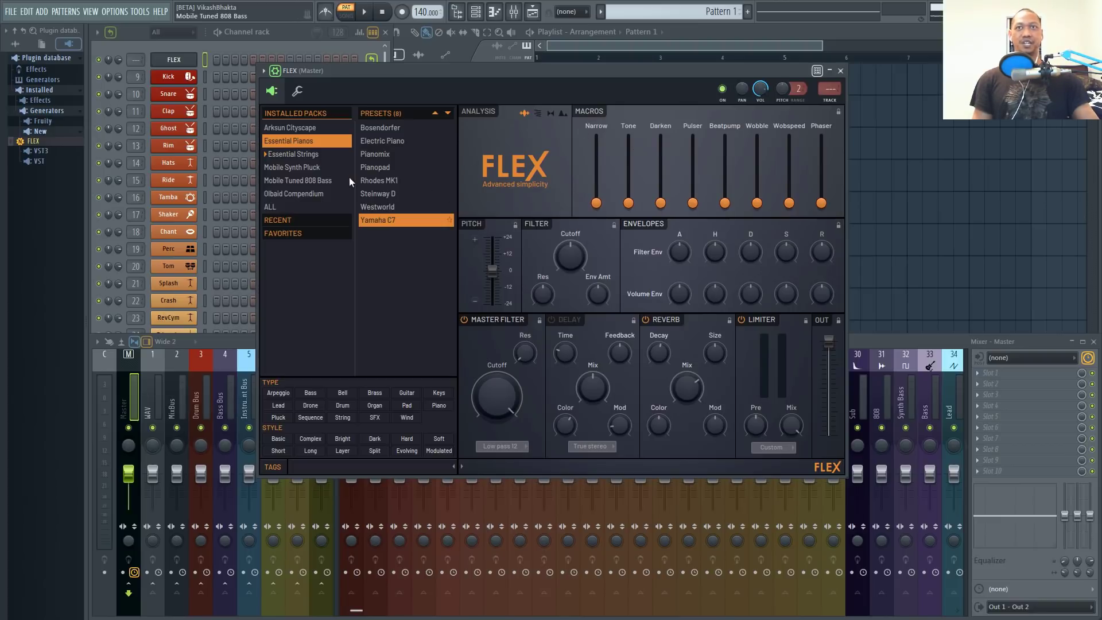
click(319, 179)
click(307, 167)
click(305, 154)
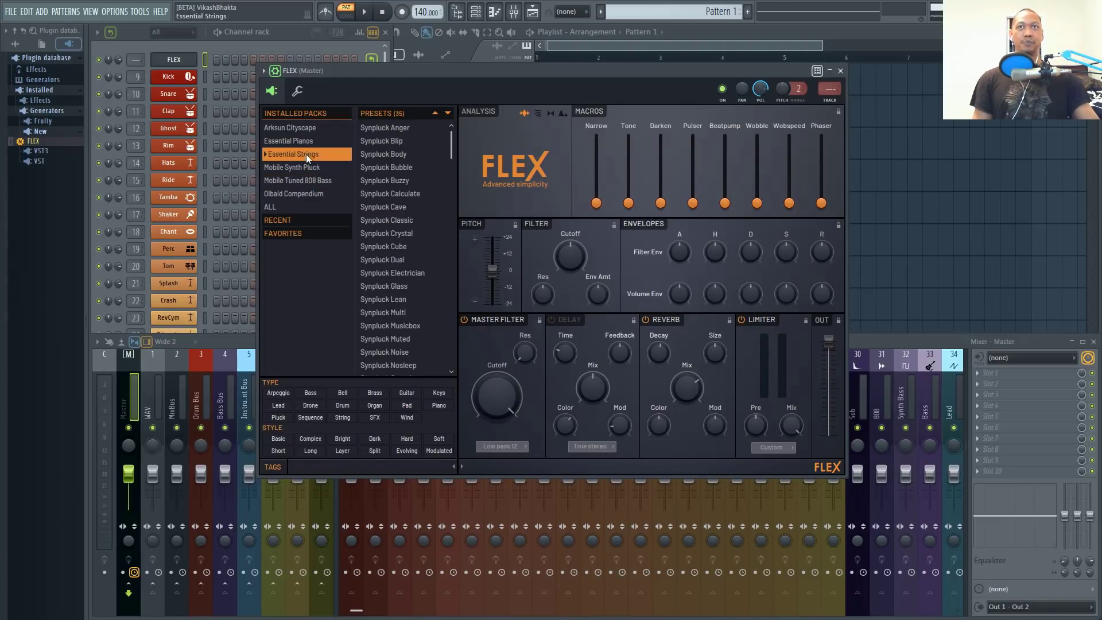
click(307, 141)
click(310, 128)
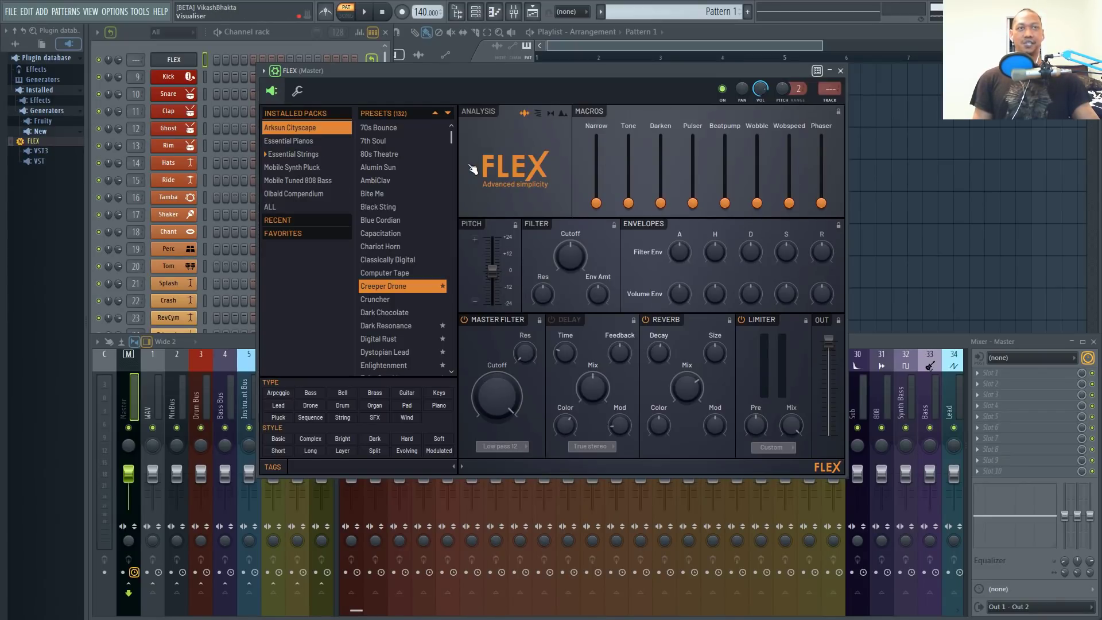
drag(528, 73, 563, 74)
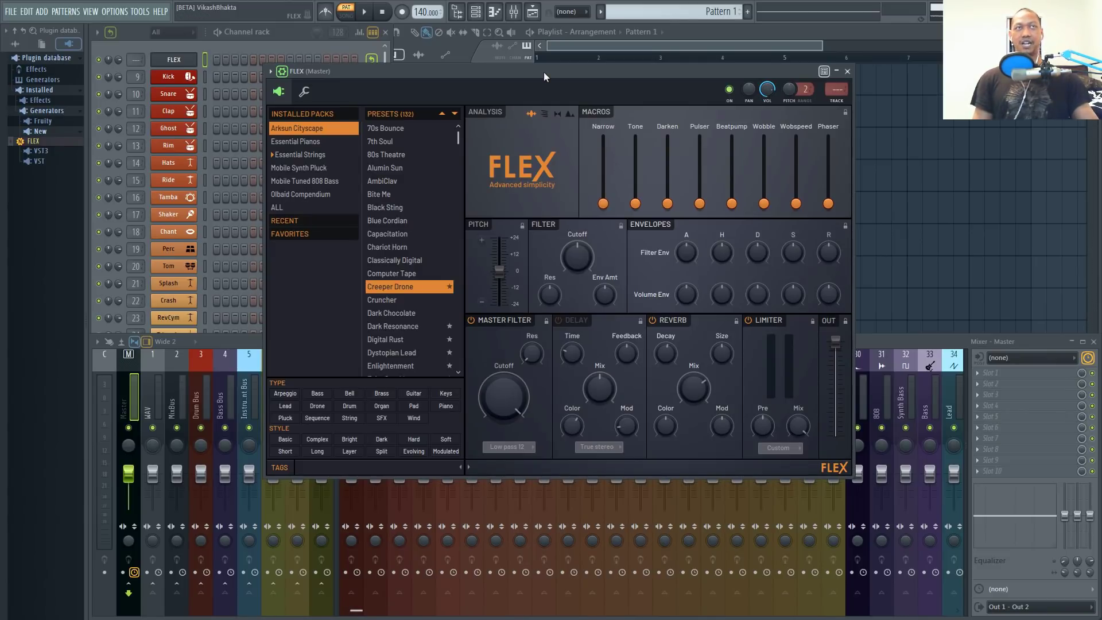
drag(543, 72, 540, 72)
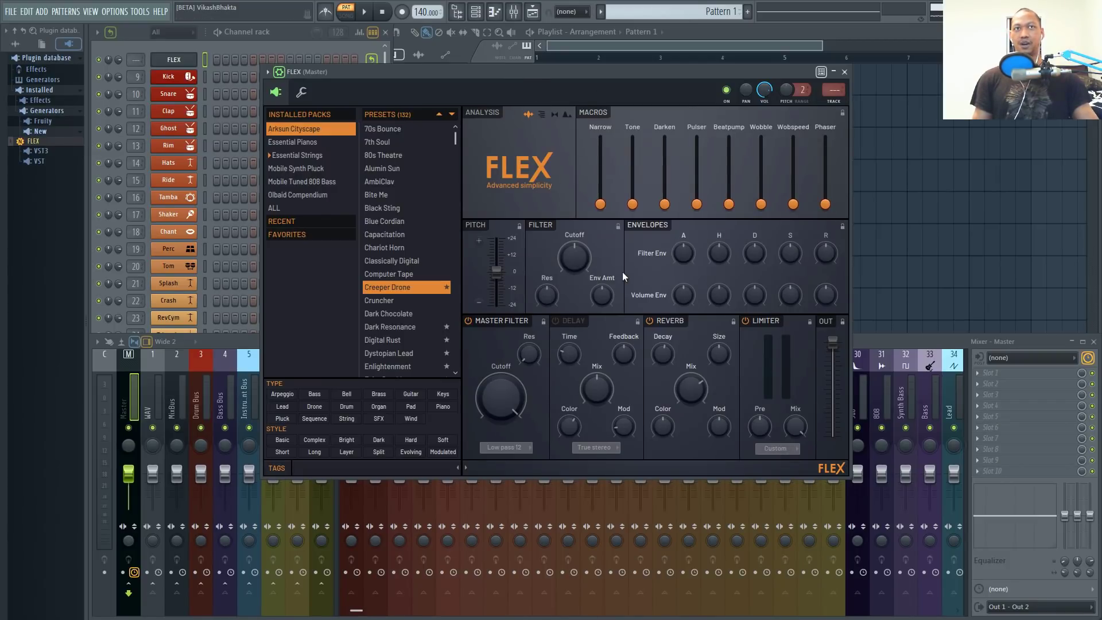
click(309, 91)
click(282, 96)
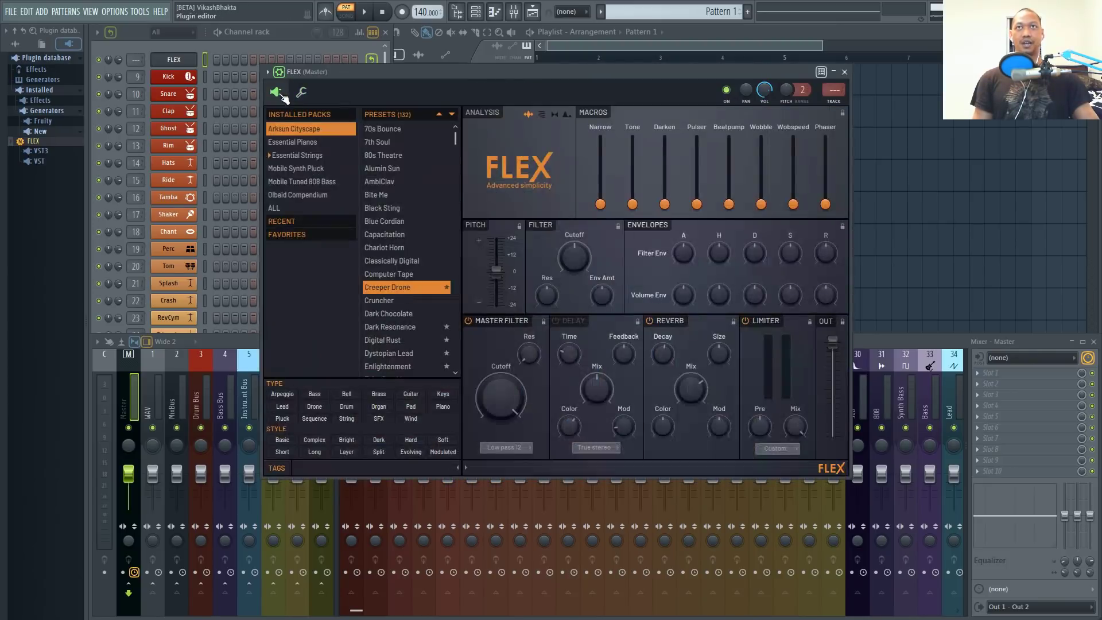